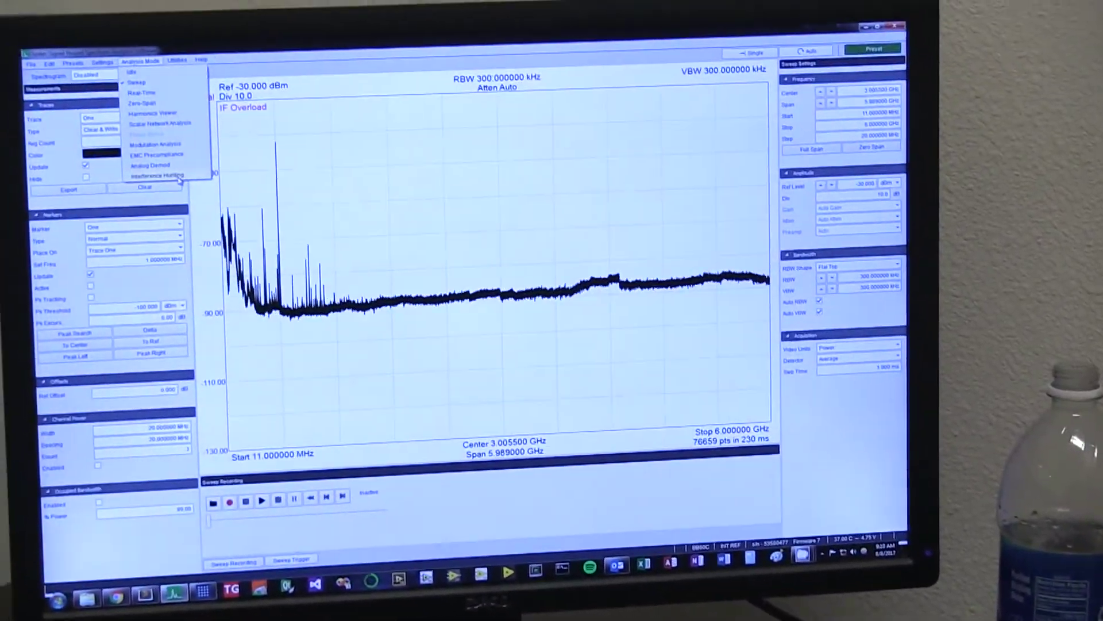
Switch Spike's analysis mode to Interference Hunting
left_click(179, 179)
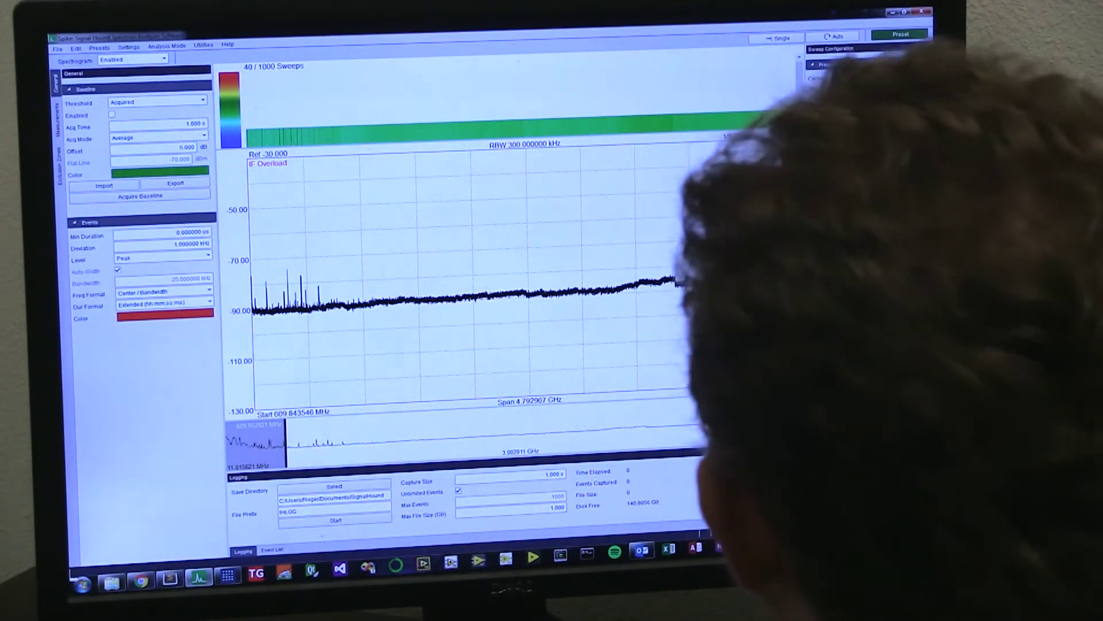
Set the reference level to 0 dBm and enable the spectrogram waterfall
scroll(910, 165, "down", 2)
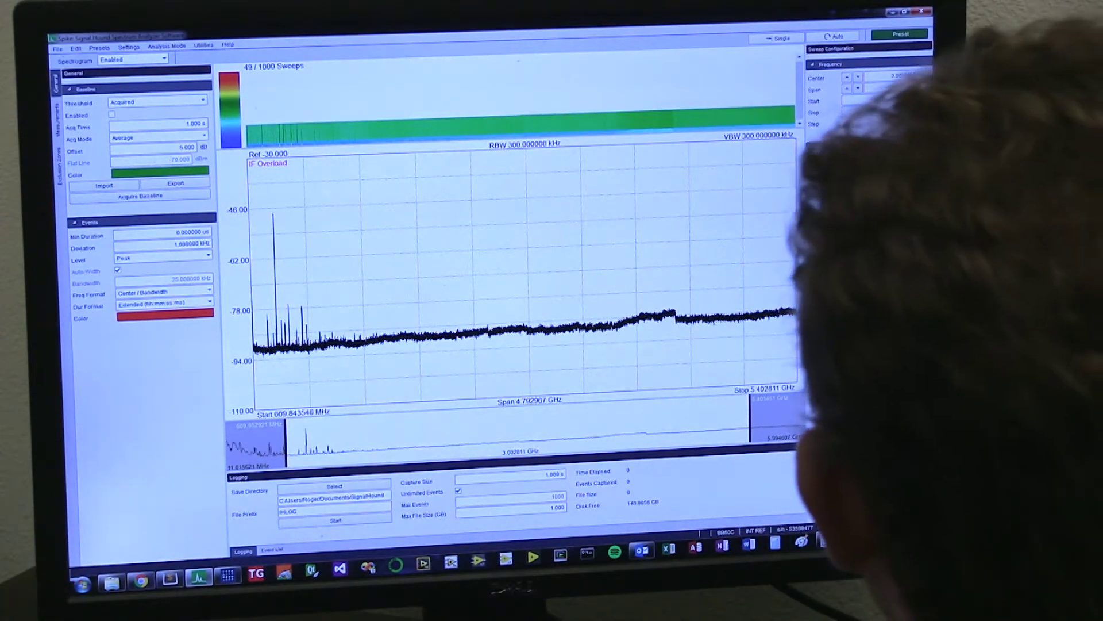
scroll(442, 293, "up", 3)
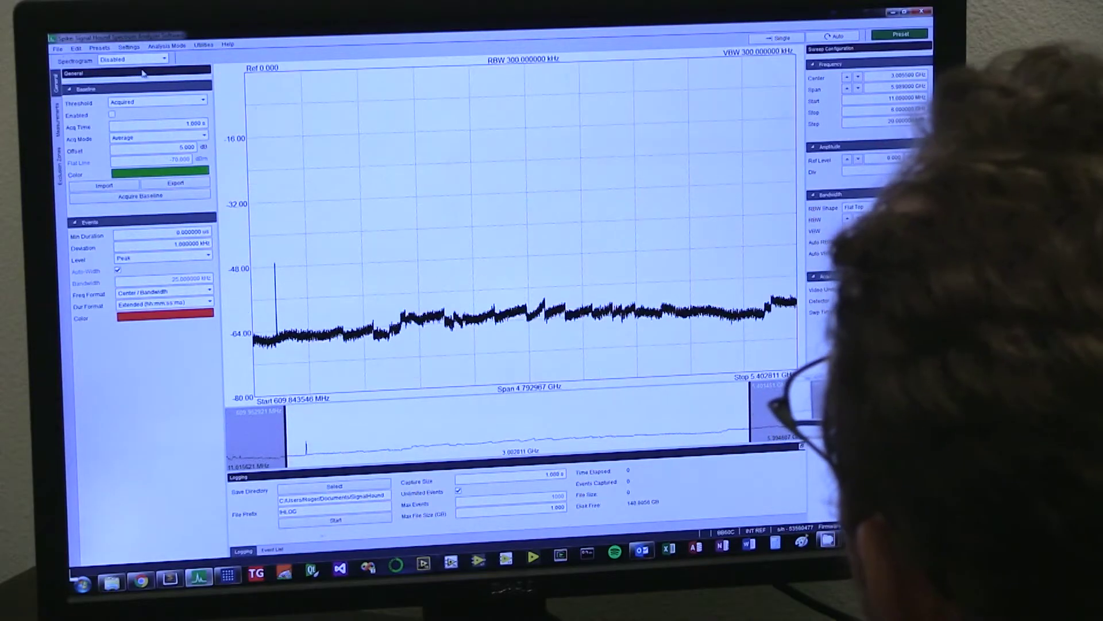
left_click(135, 59)
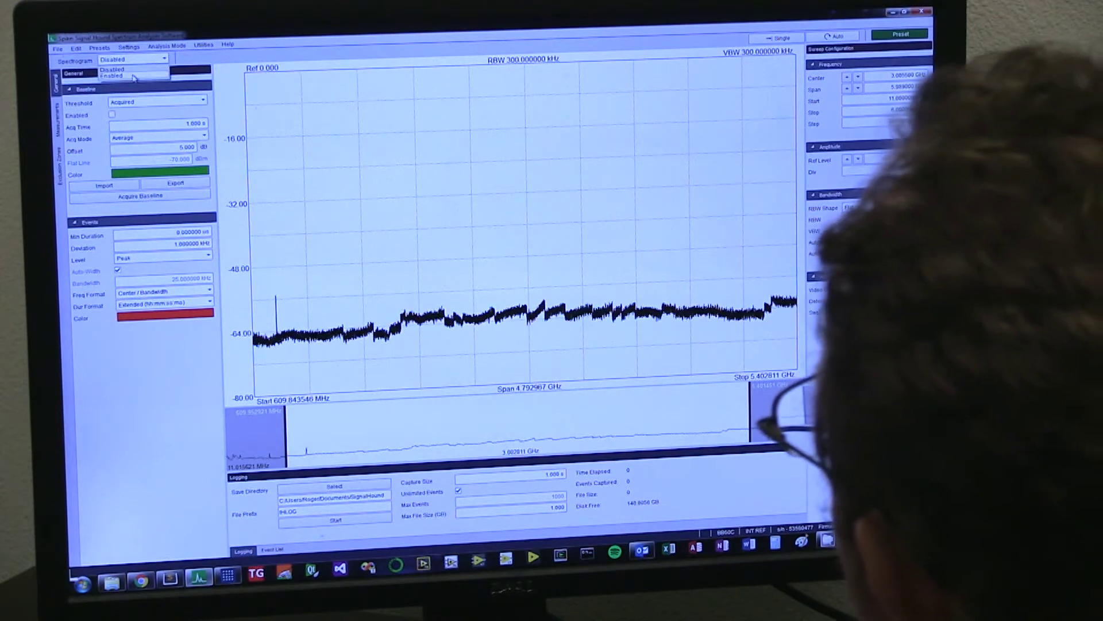
left_click(134, 76)
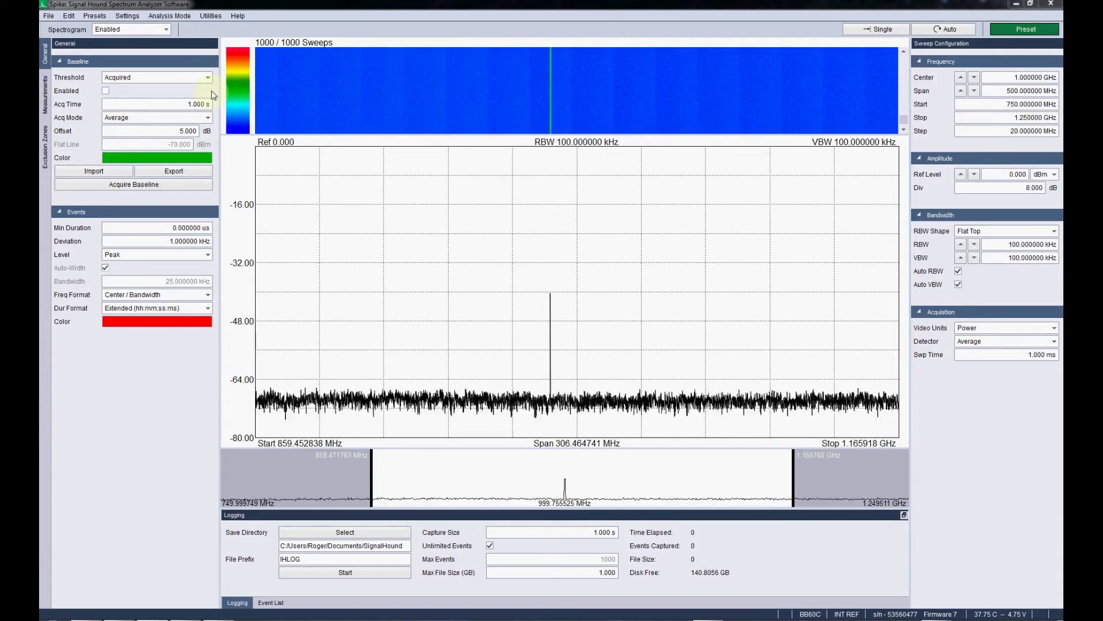
Enable a Flat Line baseline threshold and set its level to -49 dBm
left_click(138, 78)
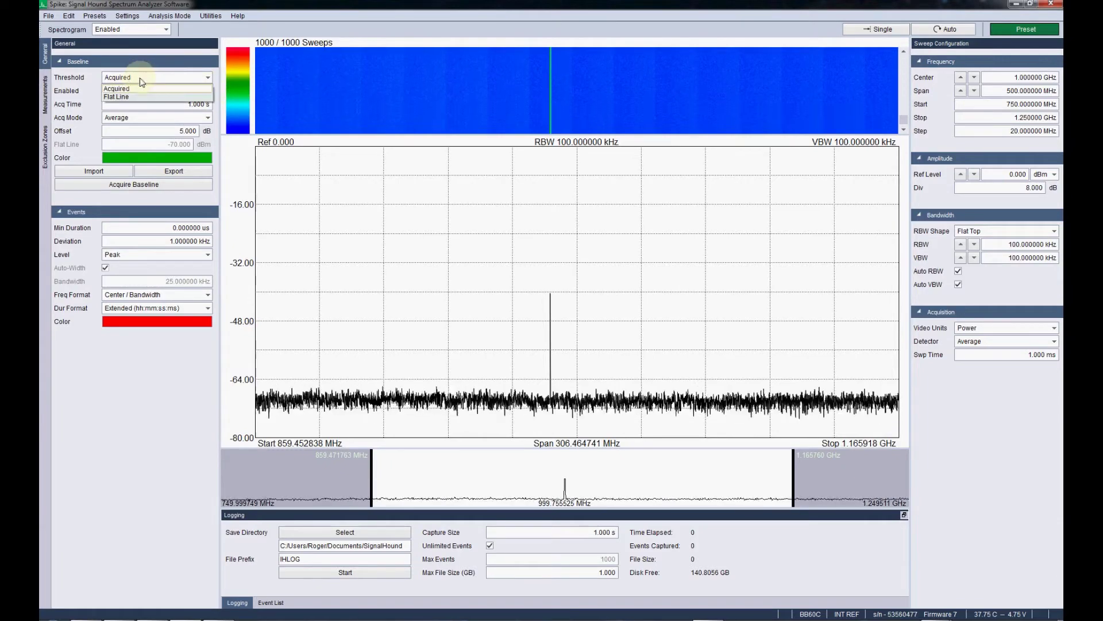
left_click(145, 97)
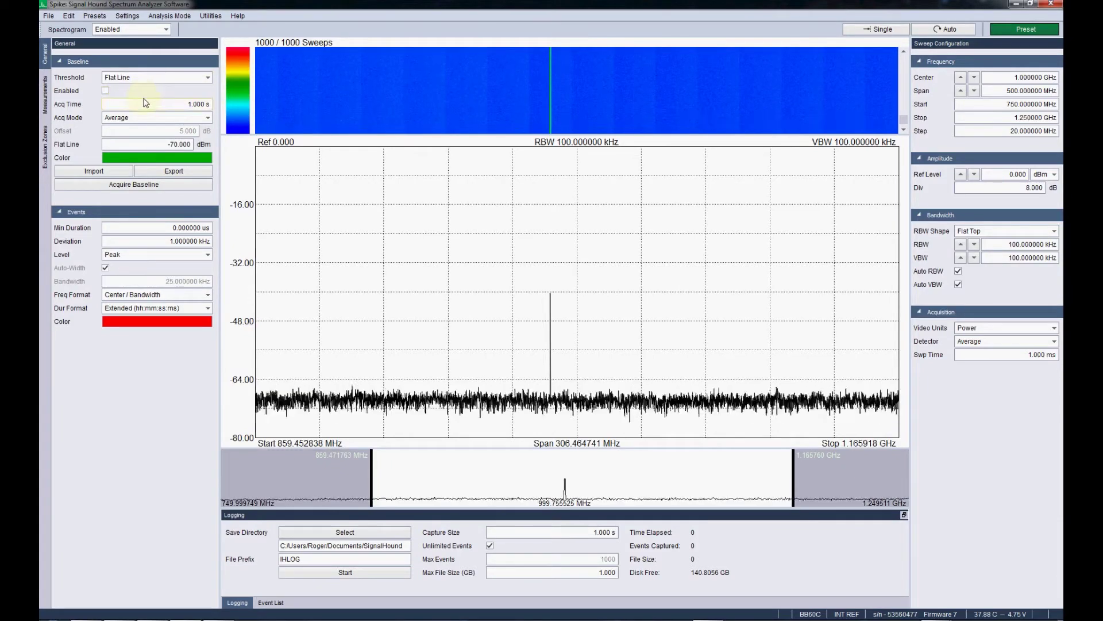
left_click(106, 91)
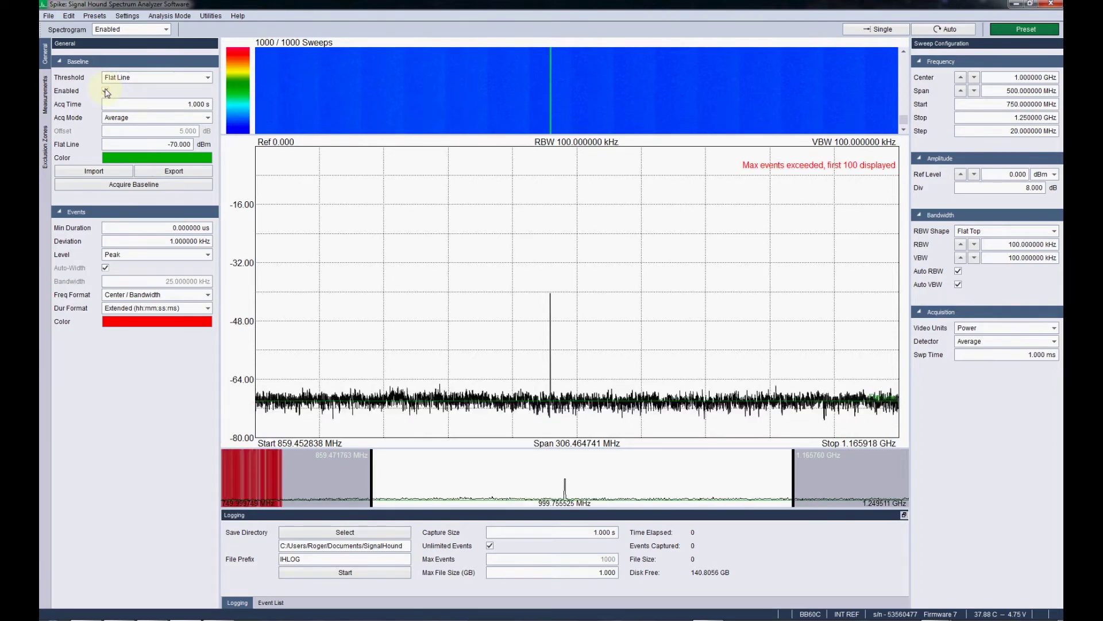
left_click(172, 145)
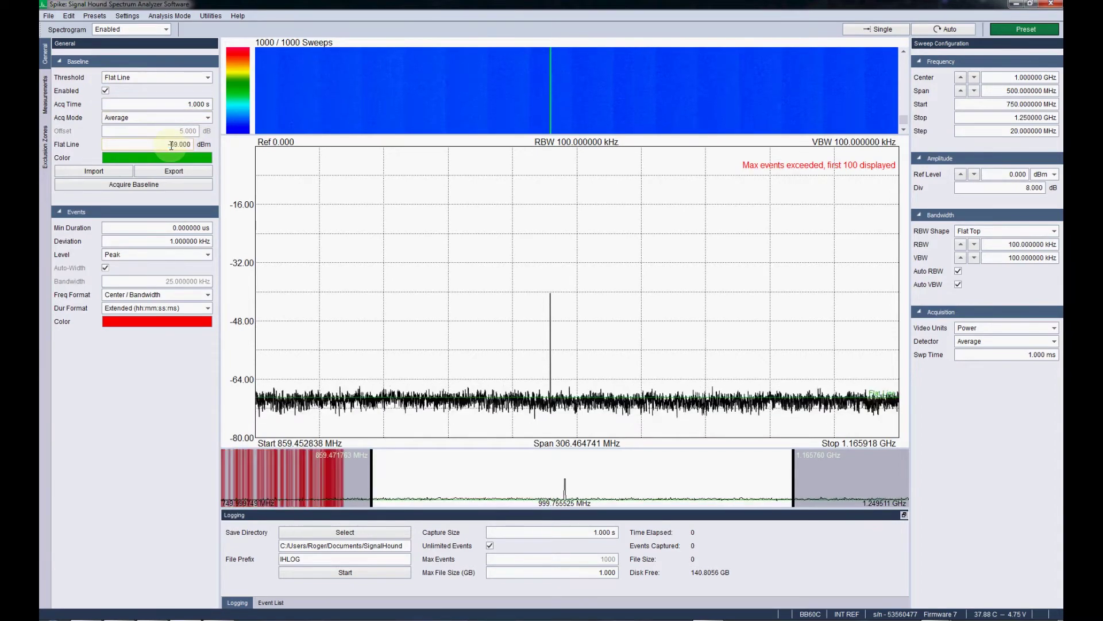
type("50")
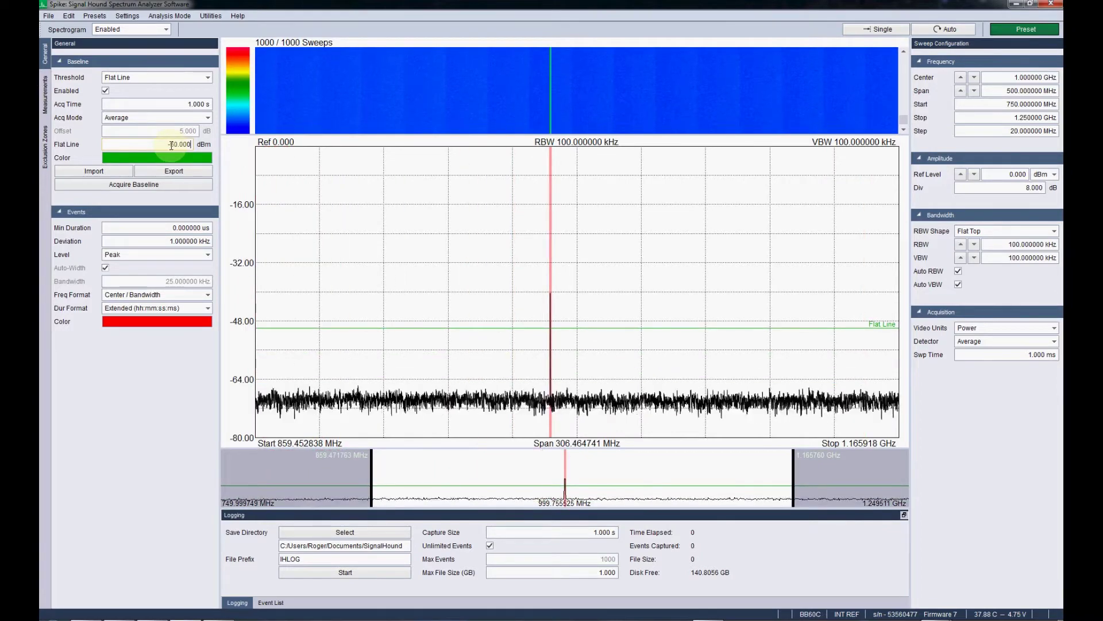
scroll(172, 146, "up", 6)
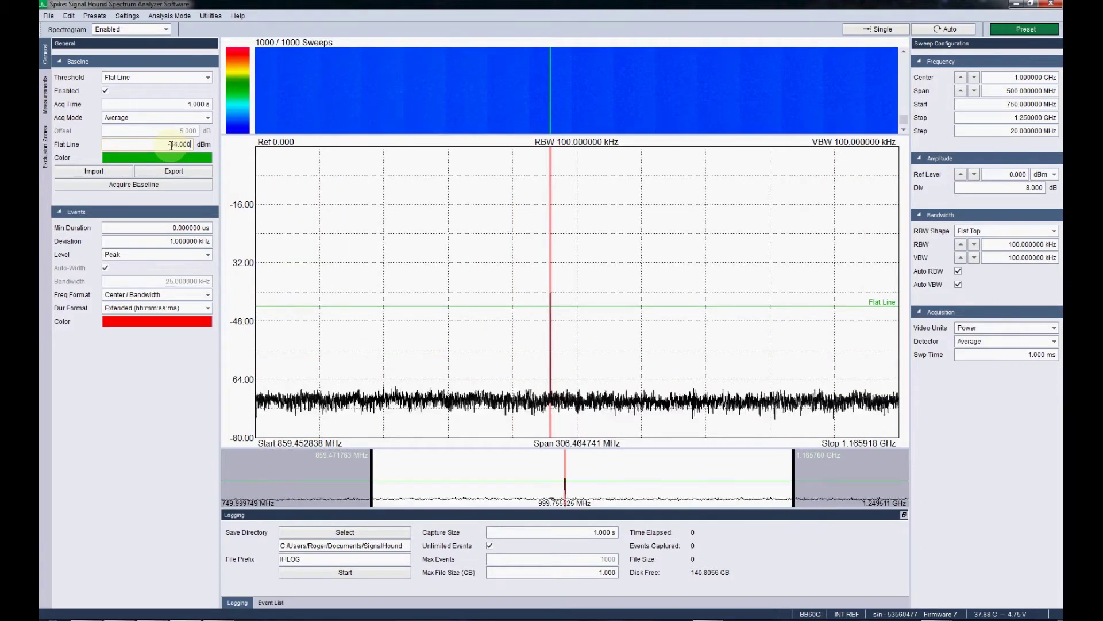
scroll(171, 144, "down", 4)
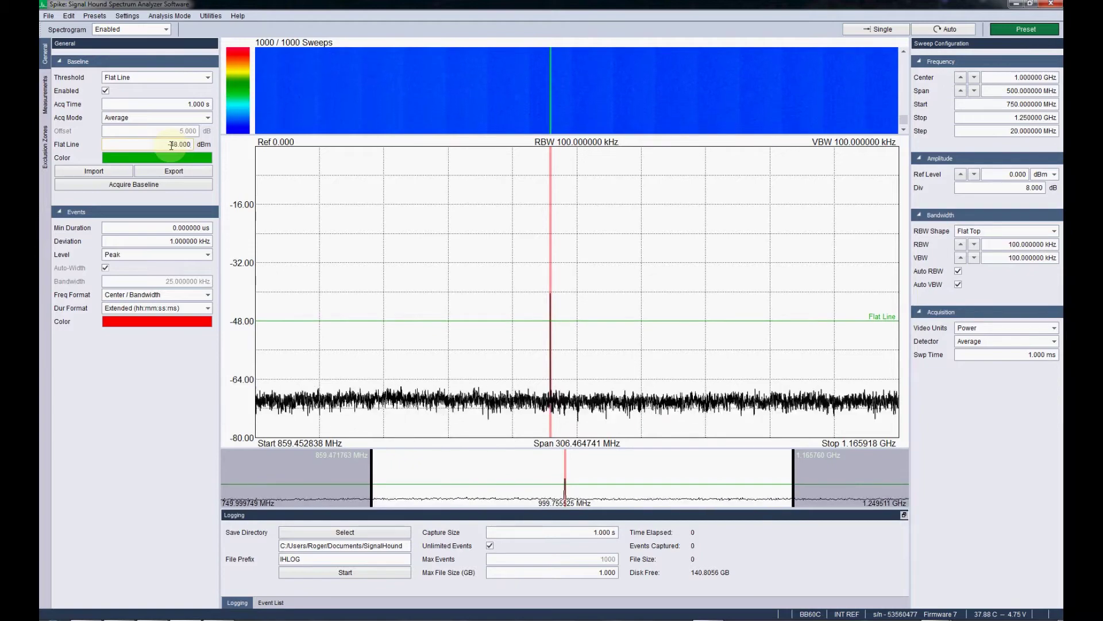
scroll(171, 146, "up", 11)
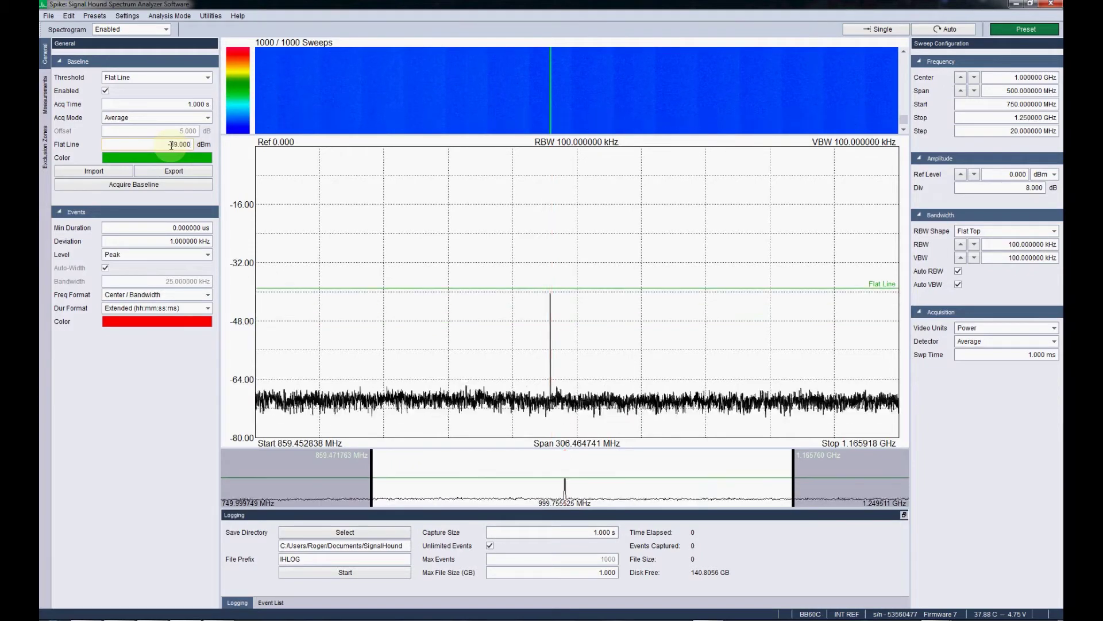
scroll(171, 145, "down", 11)
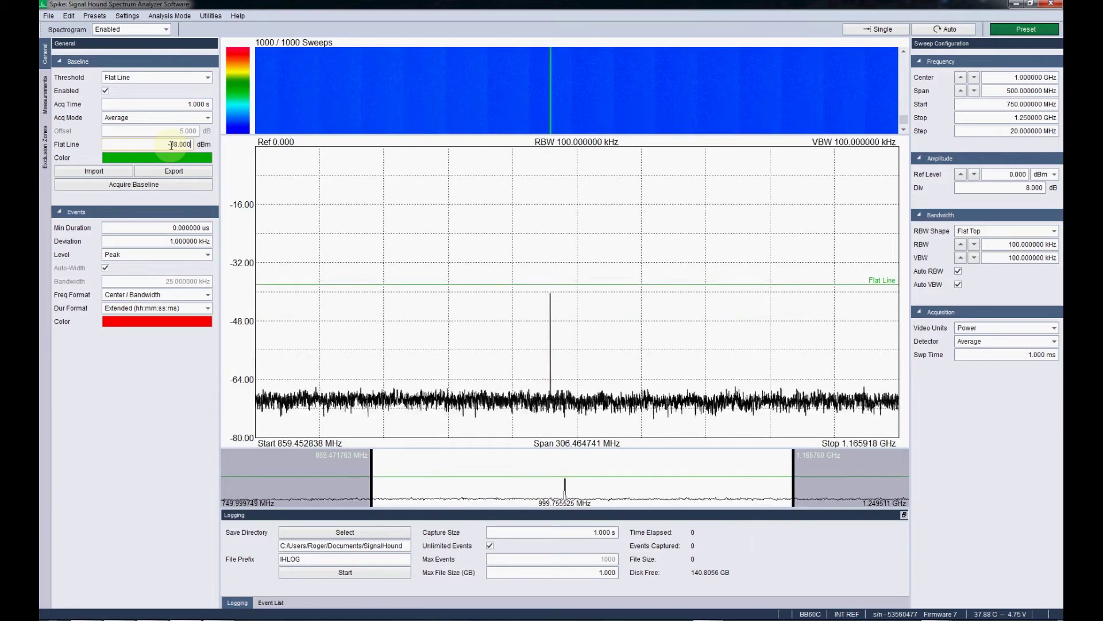
scroll(171, 145, "down", 1)
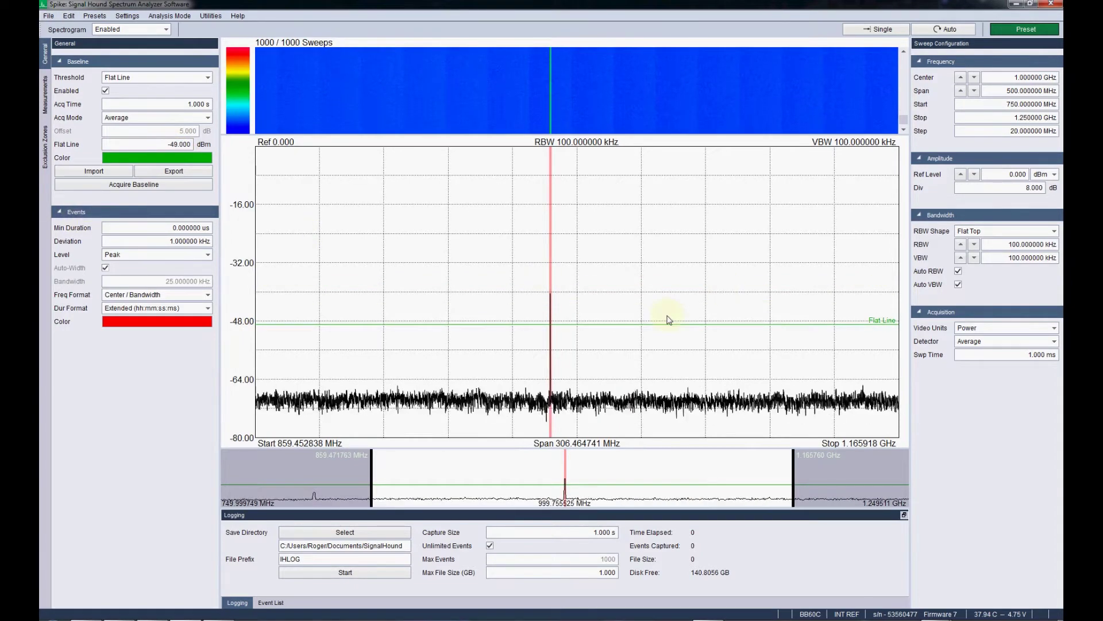
Zoom to a 14 MHz span around the 1 GHz peak and show the Event List
left_click_drag(794, 494, 573, 488)
left_click_drag(371, 482, 555, 475)
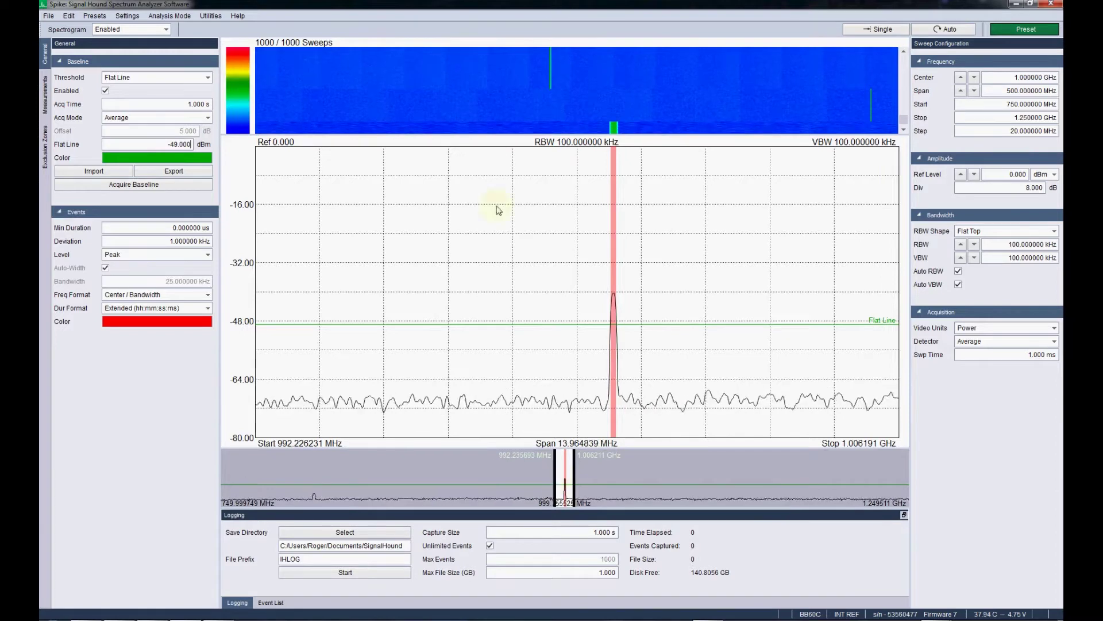
double_click(179, 140)
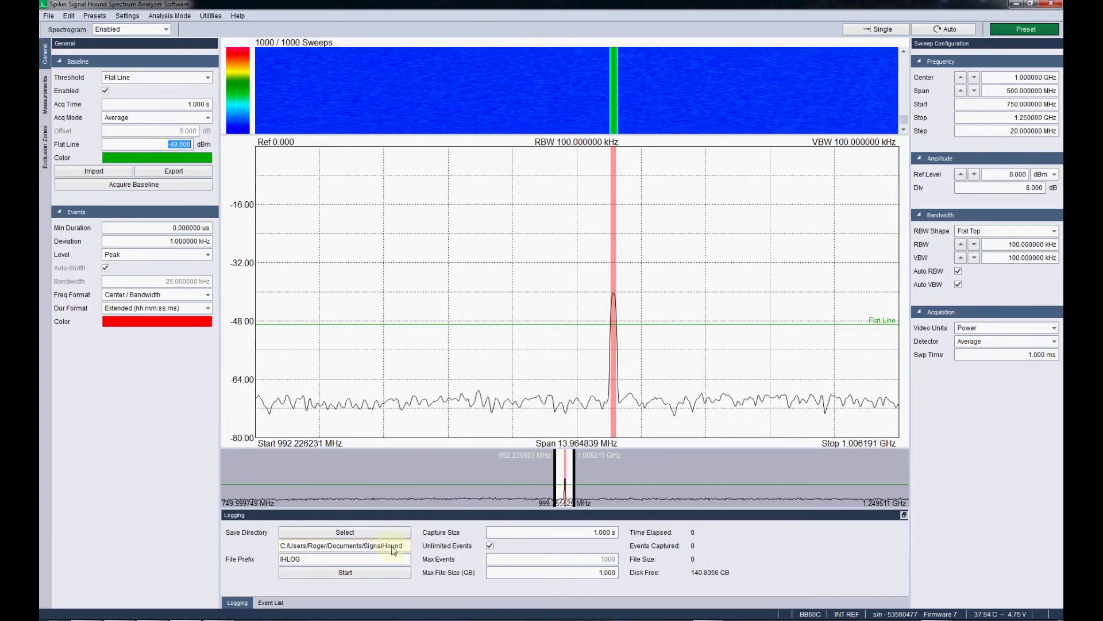
left_click(271, 602)
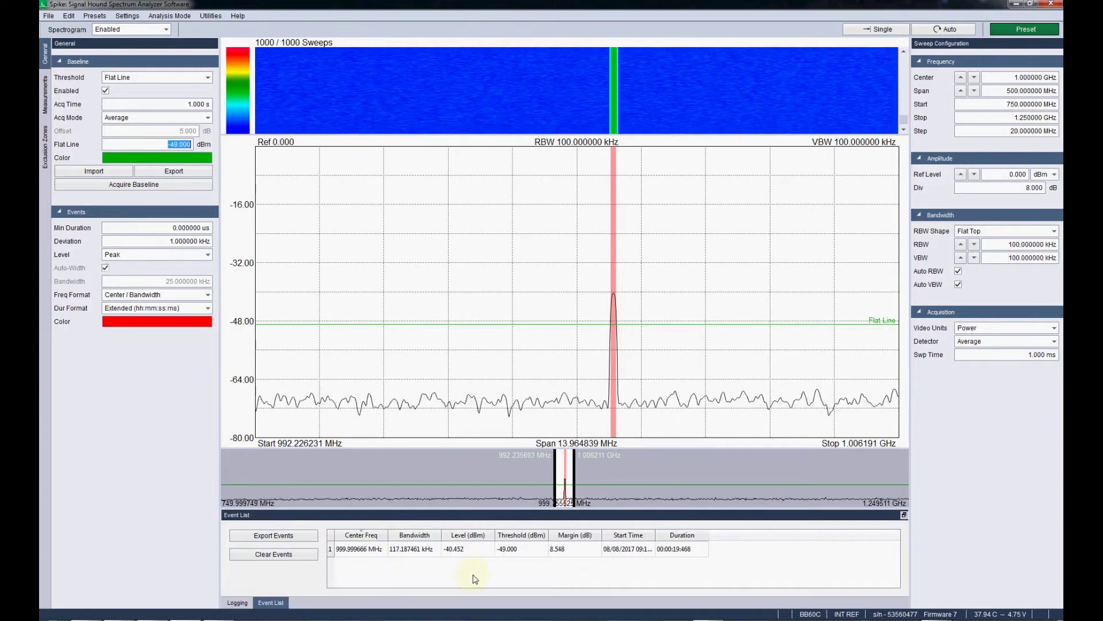
left_click(887, 33)
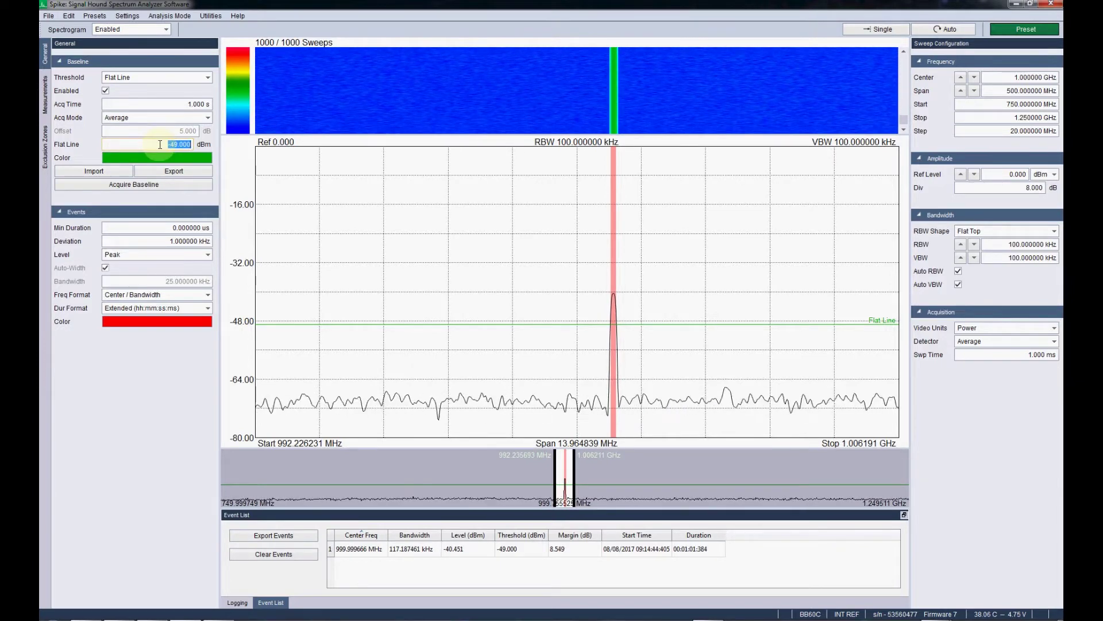
Nudge the flat-line threshold up and down to compare margins, leaving it at -48 dBm
scroll(159, 144, "down", 7)
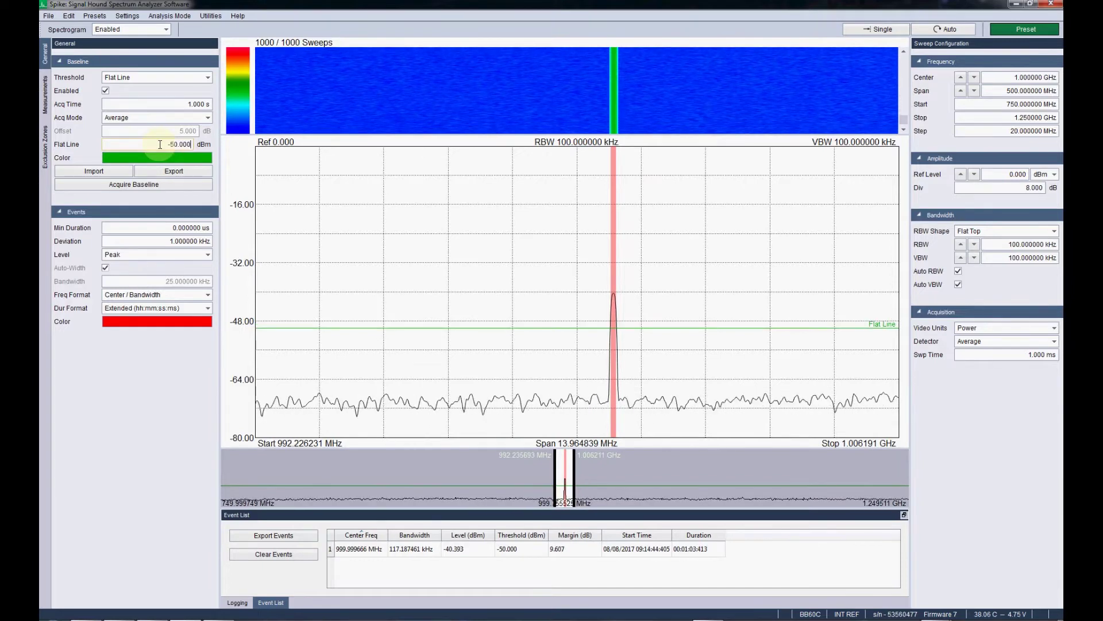
scroll(160, 144, "up", 7)
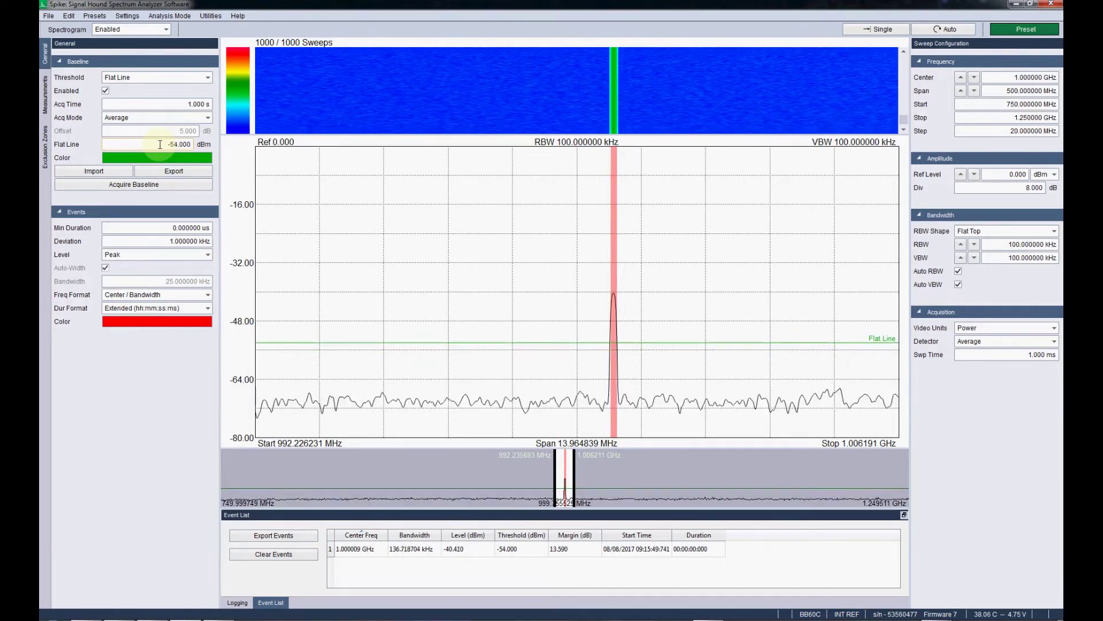
scroll(160, 144, "down", 2)
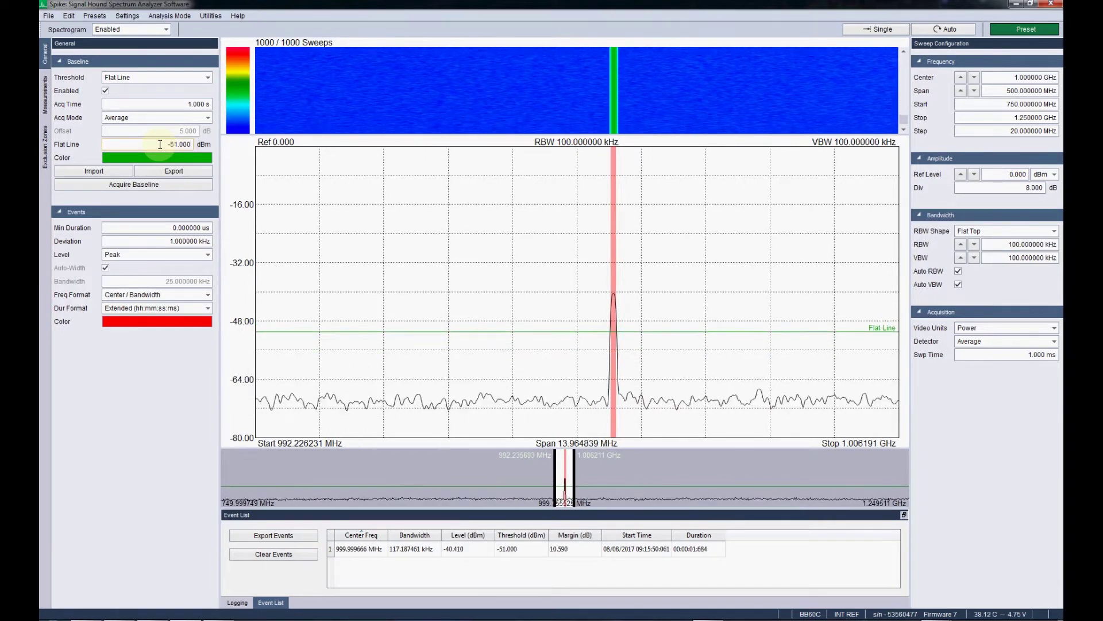
scroll(160, 144, "up", 3)
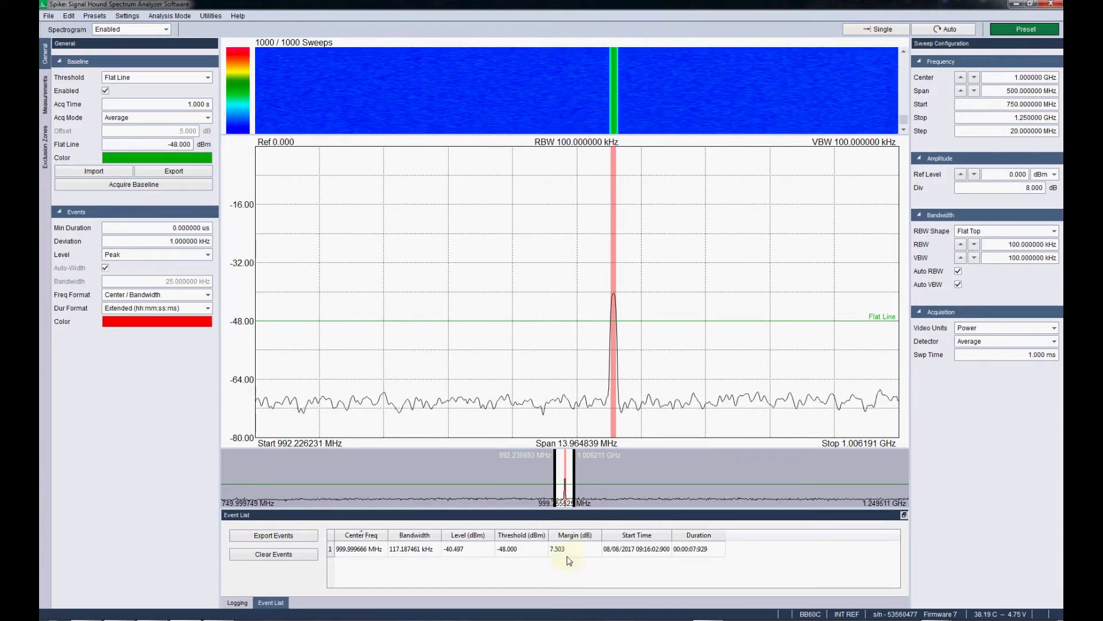
left_click(274, 537)
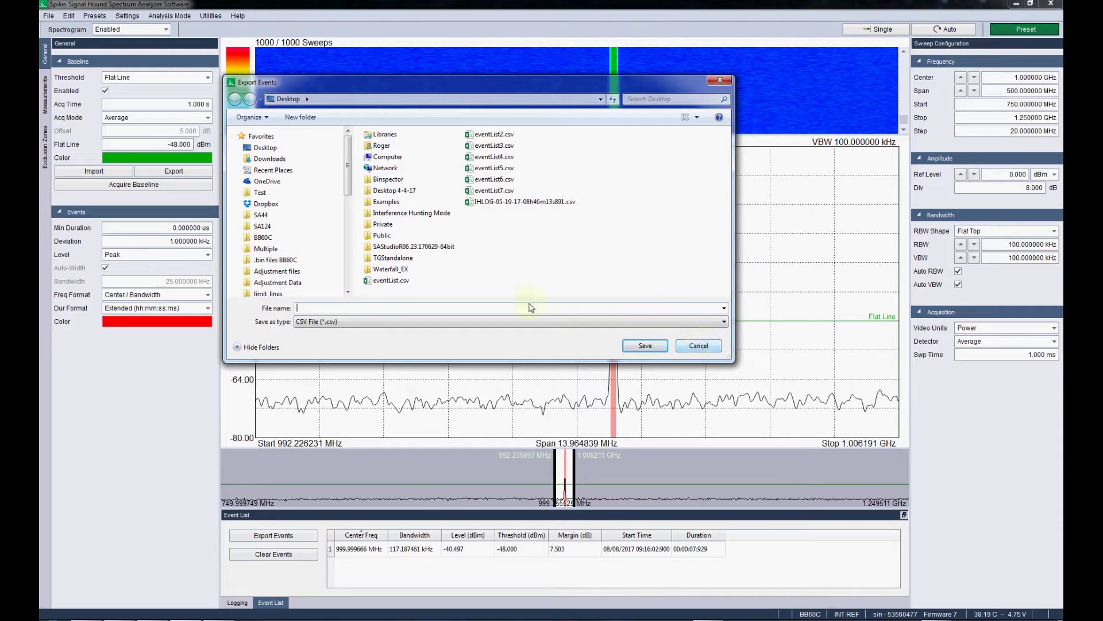
left_click(699, 346)
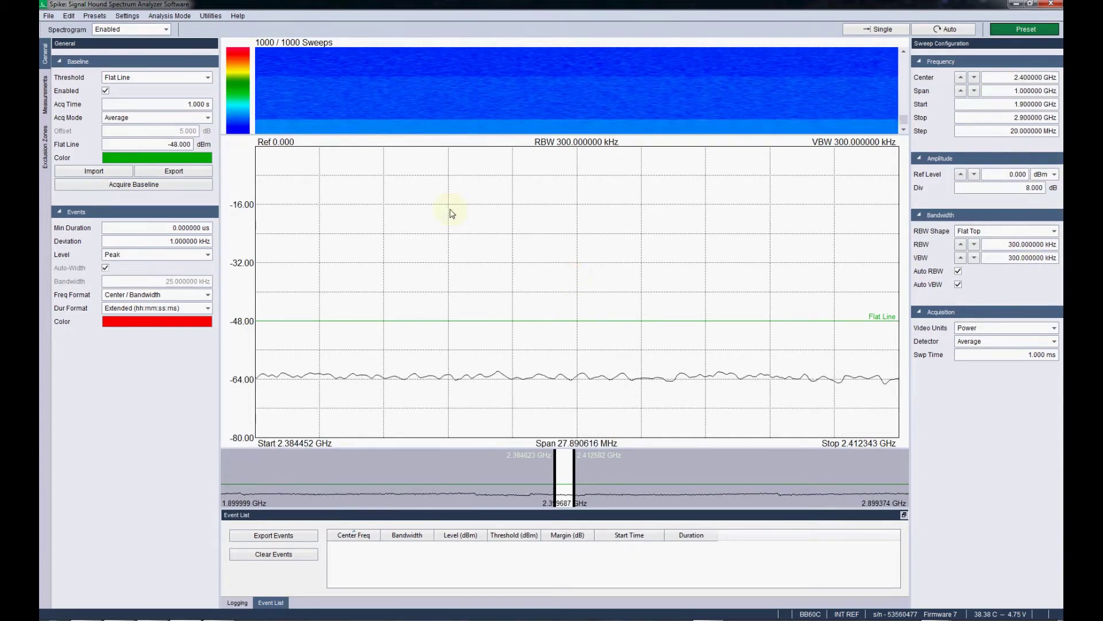
Disable the flat-line baseline threshold
left_click(105, 91)
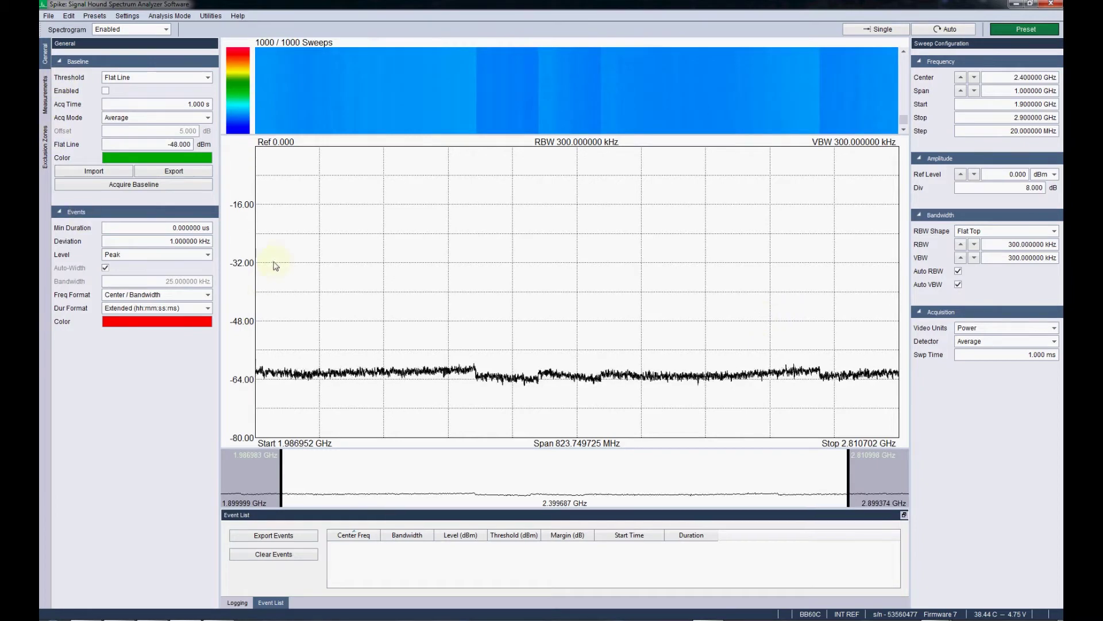
Name the first exclusion zone 'Below Bluetooth'
left_click(46, 146)
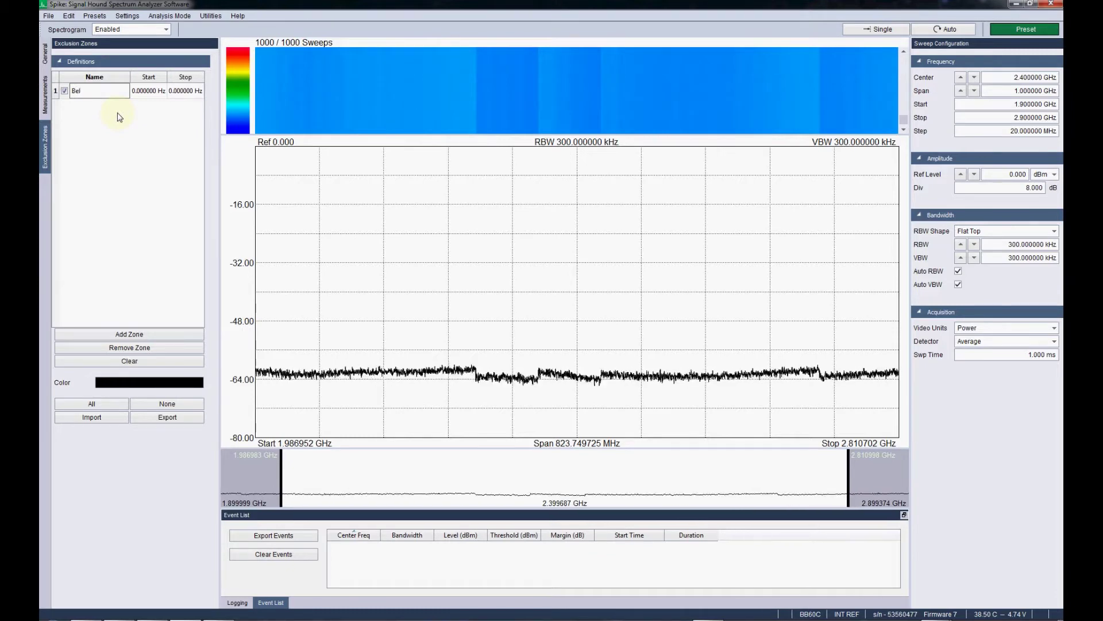
type("Blue")
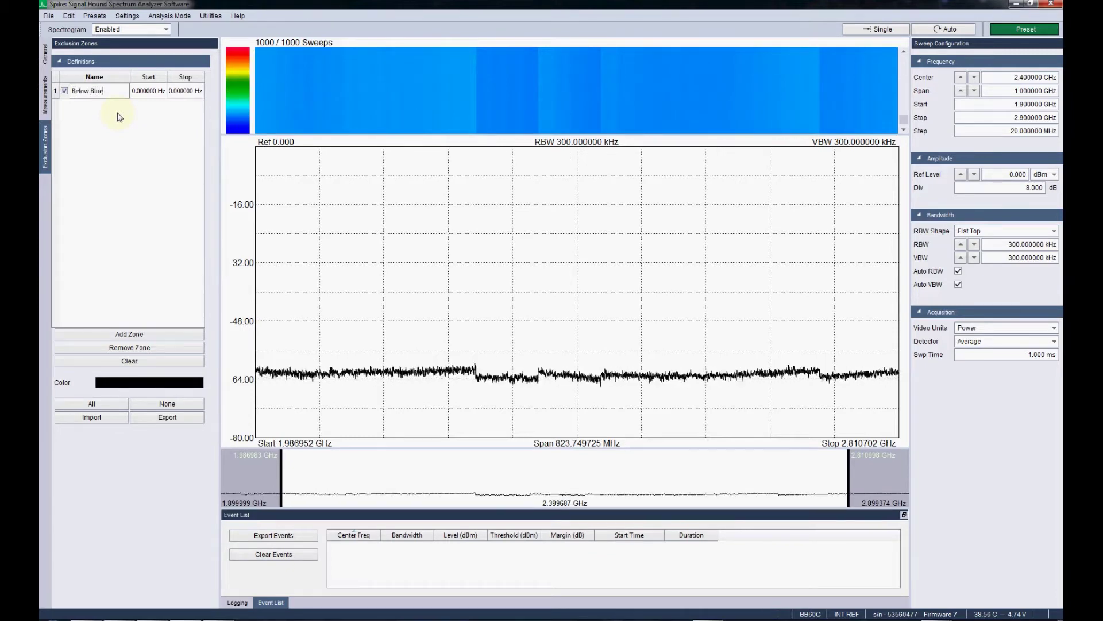
type("tooth")
key("Tab")
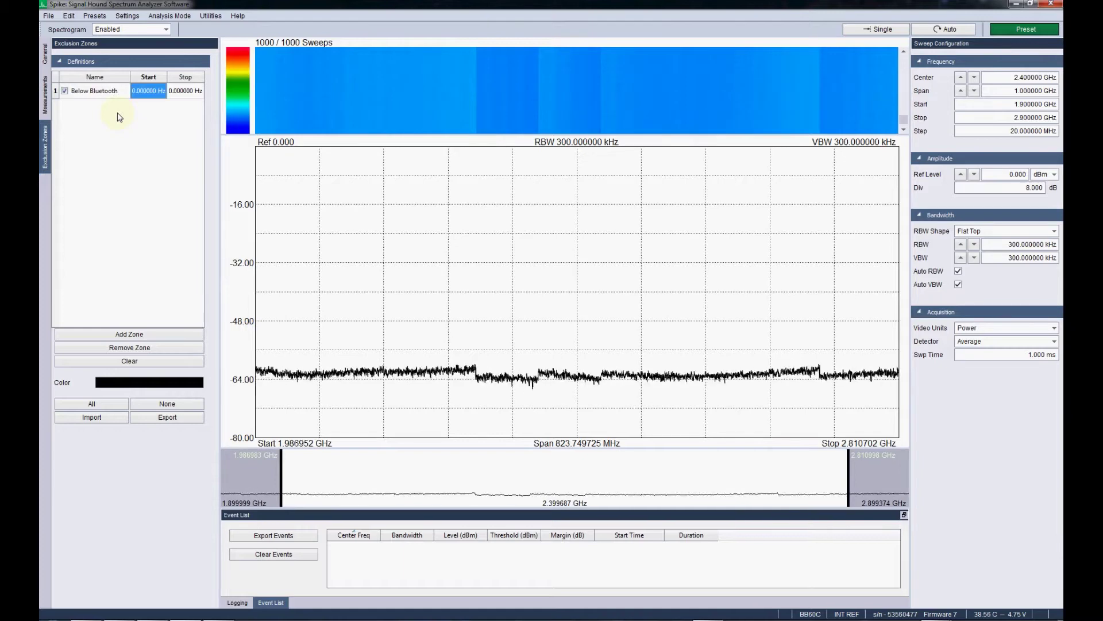
Set the Below Bluetooth zone's stop frequency to 2.4 GHz and apply it
left_click(185, 92)
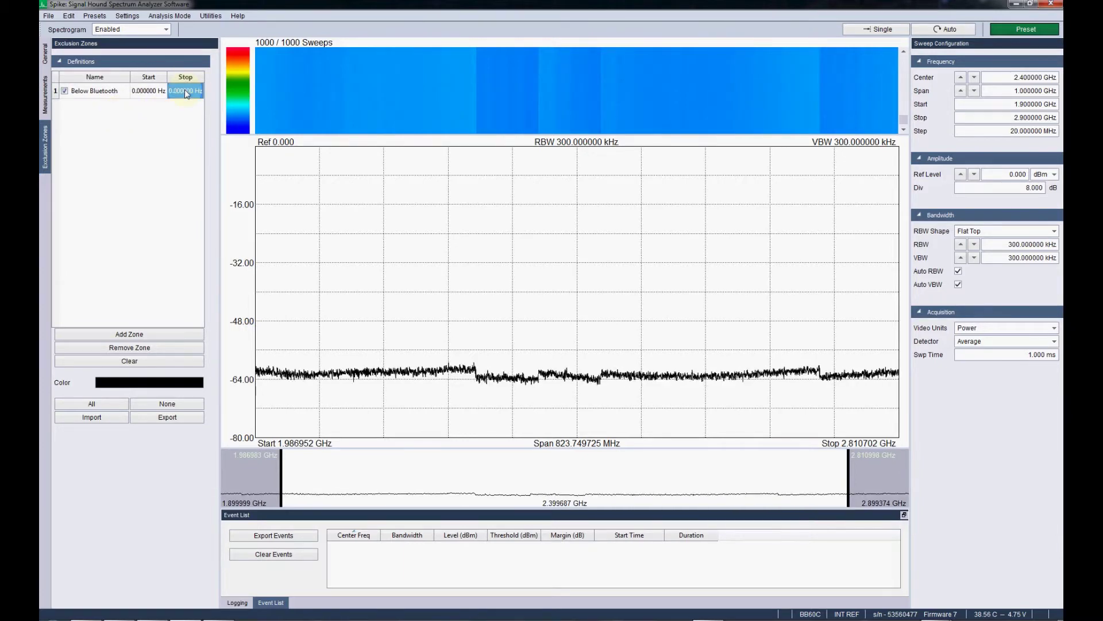
double_click(184, 90)
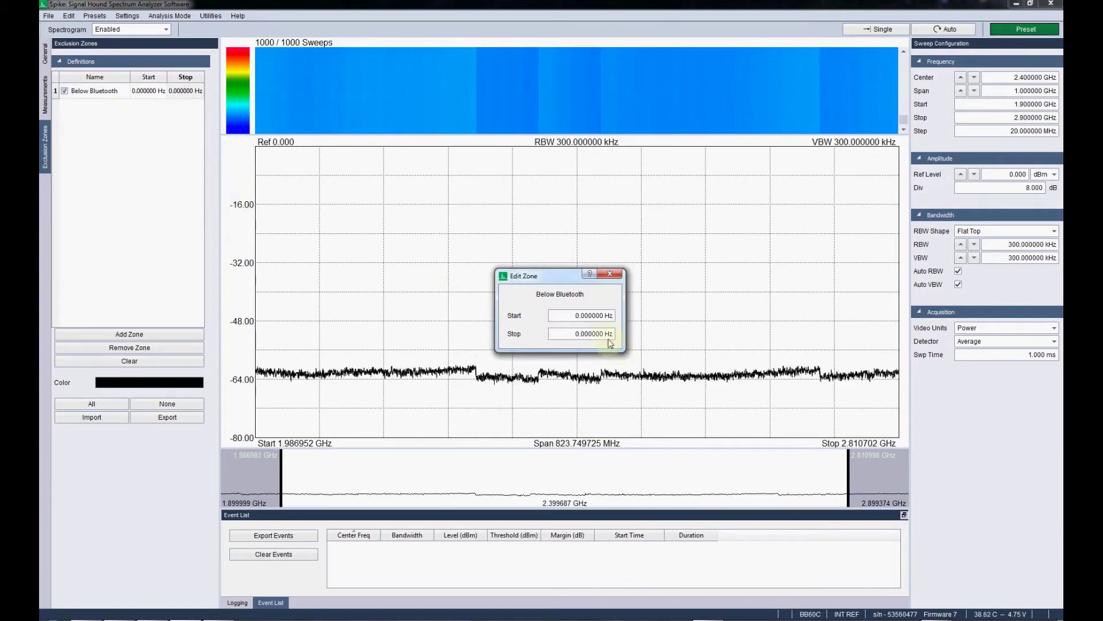
key("Tab")
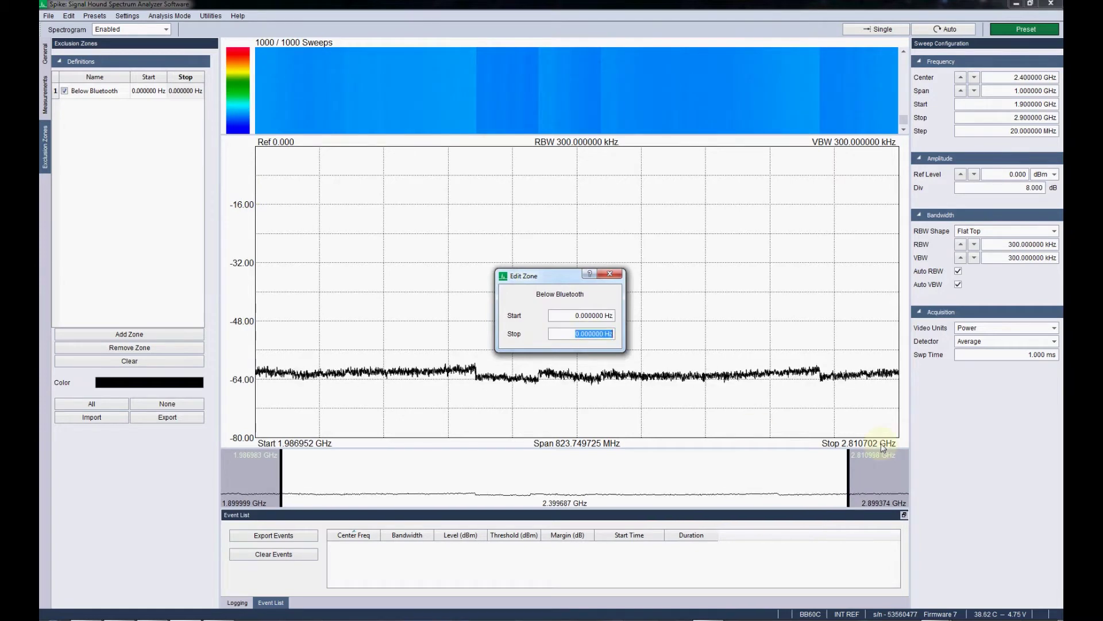
type("2.4g")
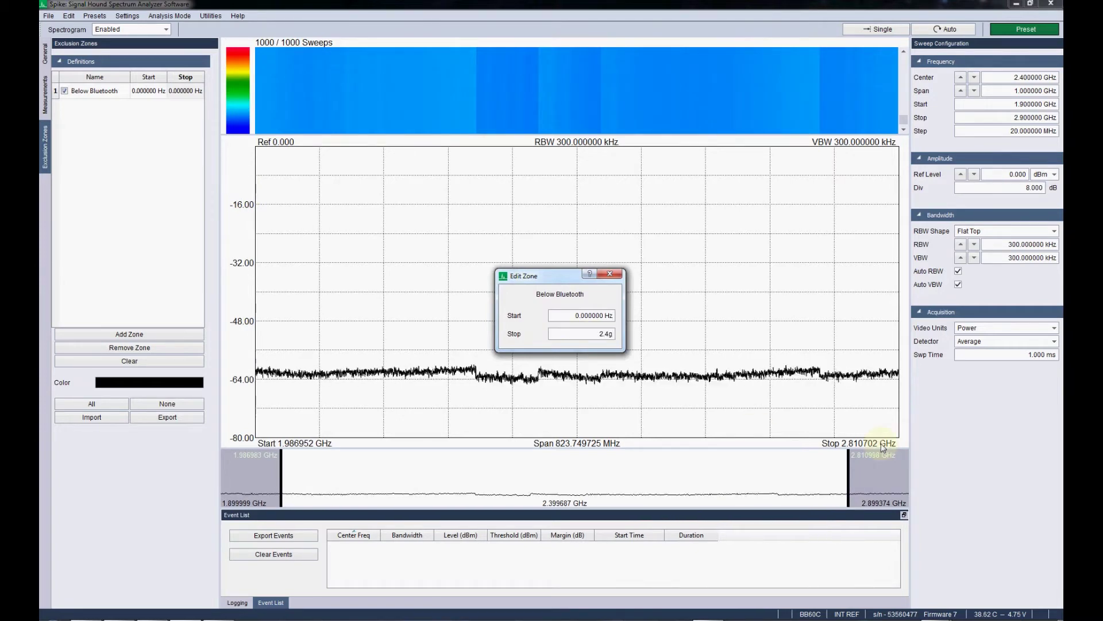
key("Return")
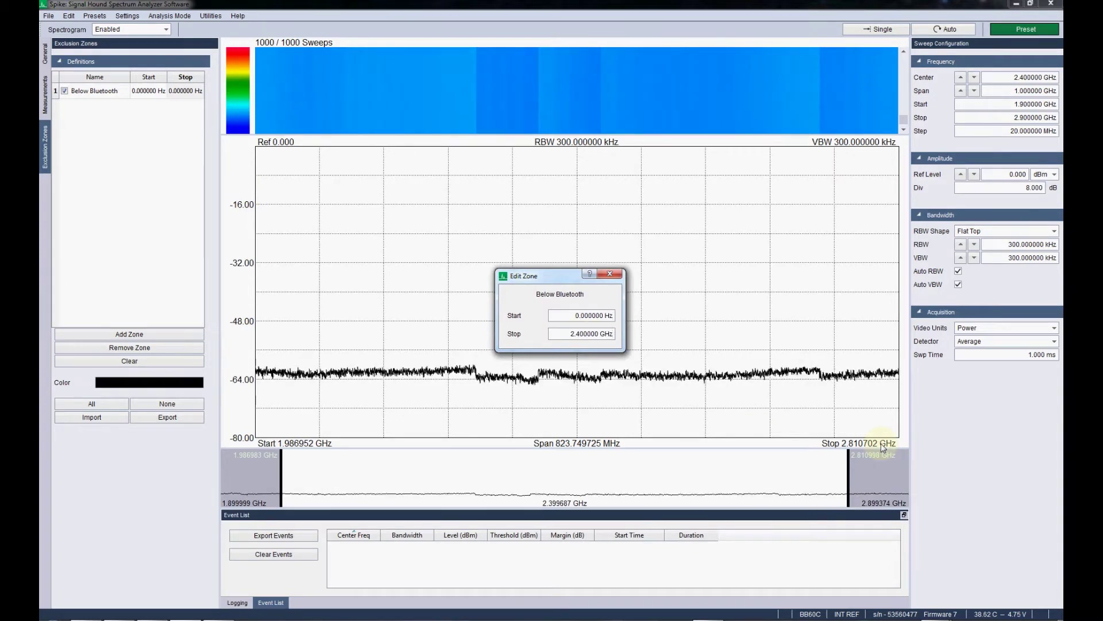
left_click(615, 275)
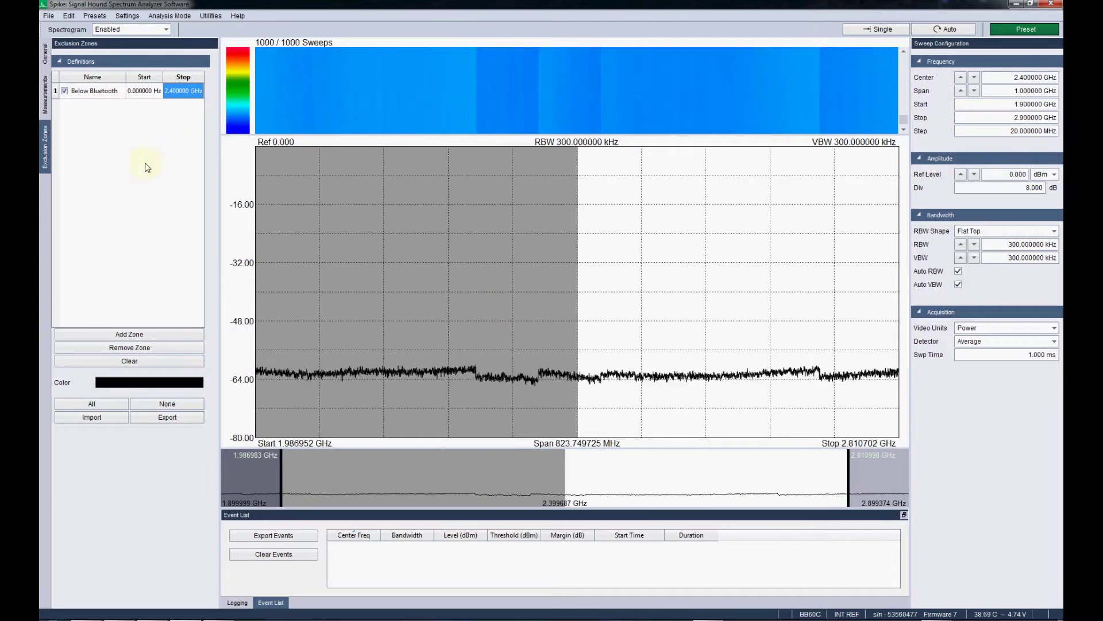
Add a second exclusion zone named 'Above Bluetooth'
left_click(129, 335)
double_click(92, 107)
type("Ab")
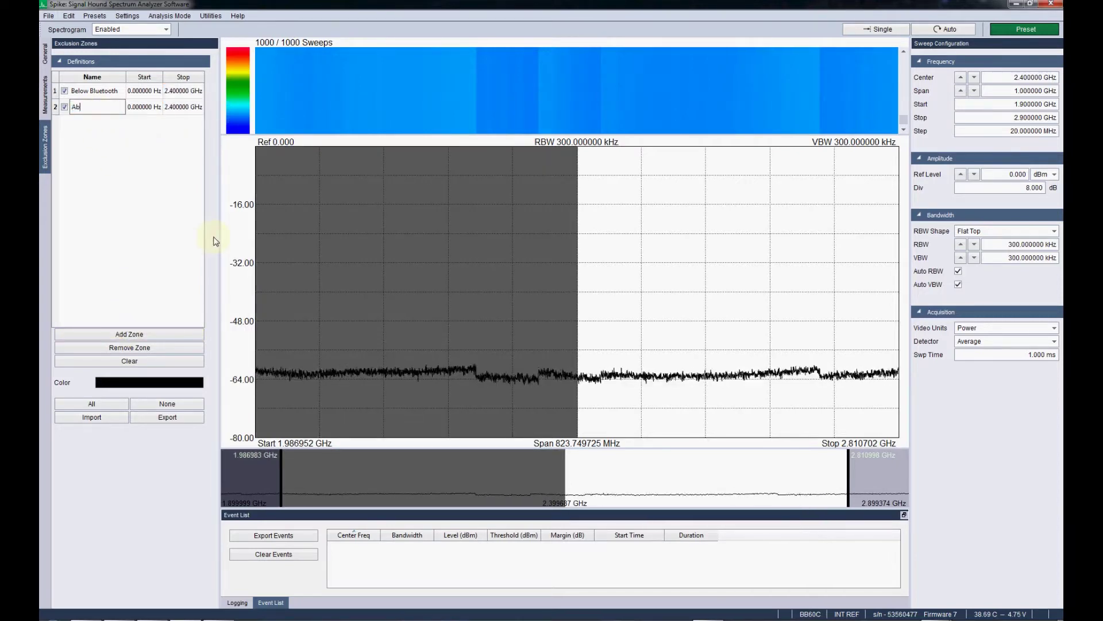
type("ove Bluet")
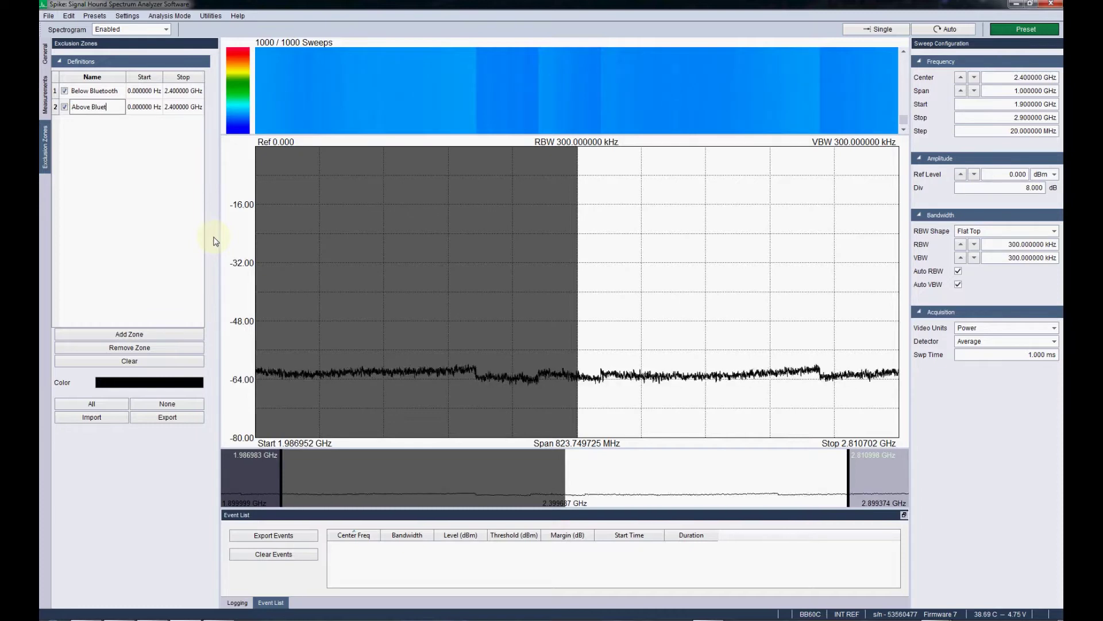
type("ooth")
key("Return")
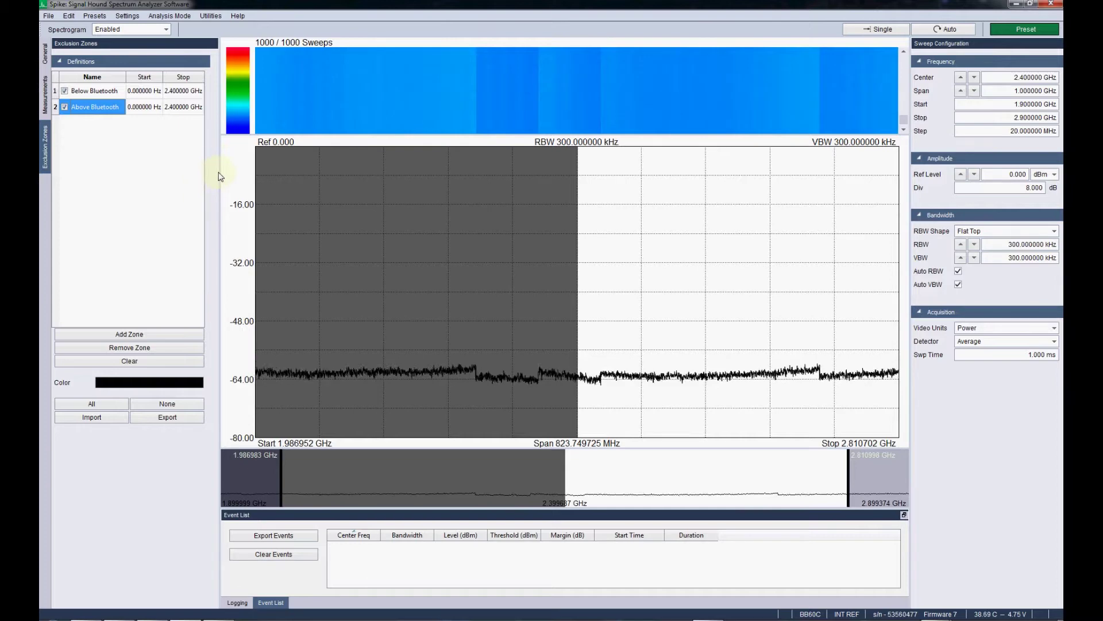
Set the Above Bluetooth zone to span 2.485 GHz to 6 GHz and apply it
double_click(138, 108)
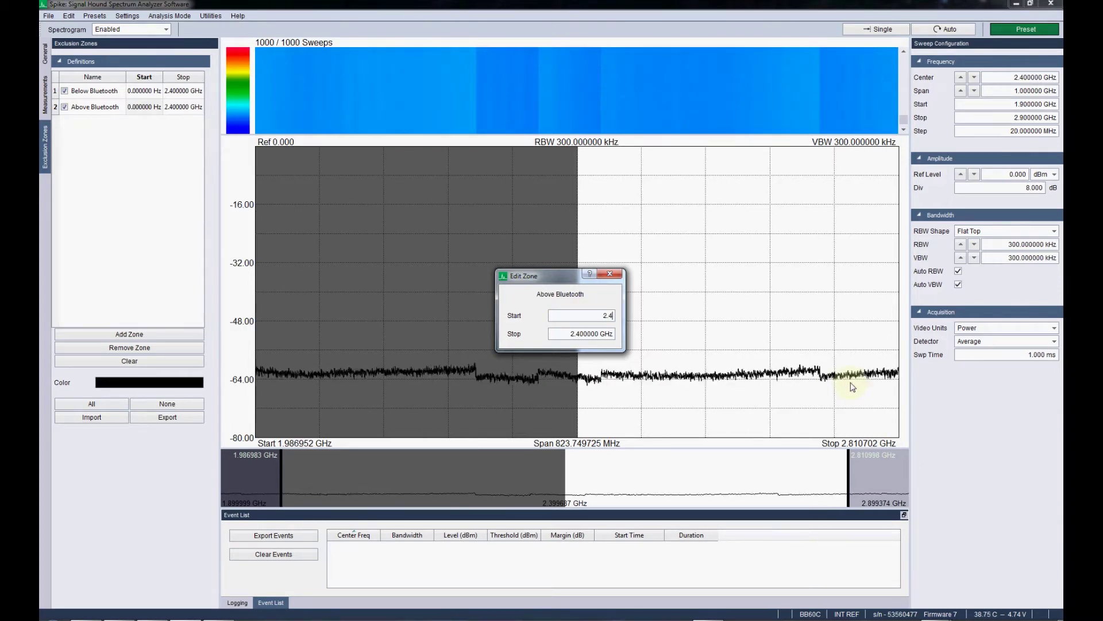
key("Tab")
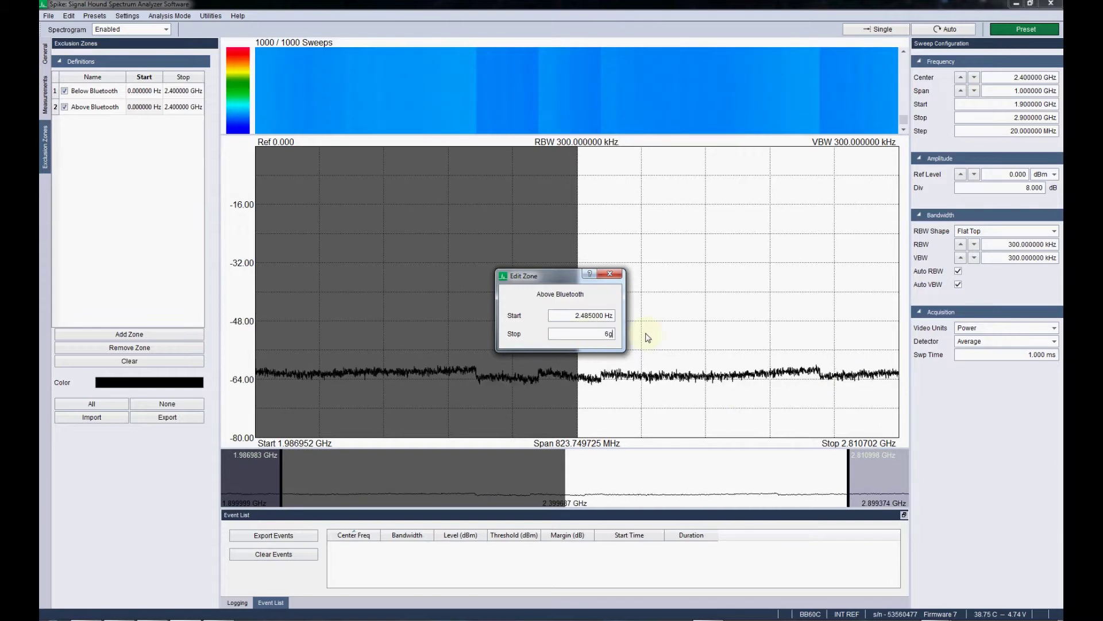
triple_click(597, 314)
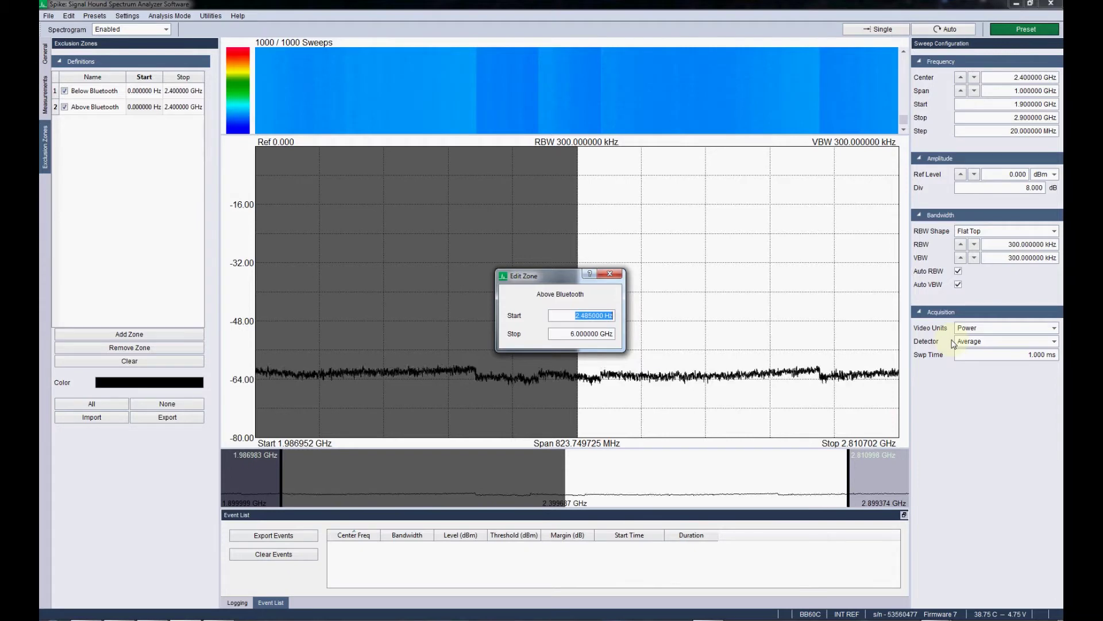
type("2.485")
key("Return")
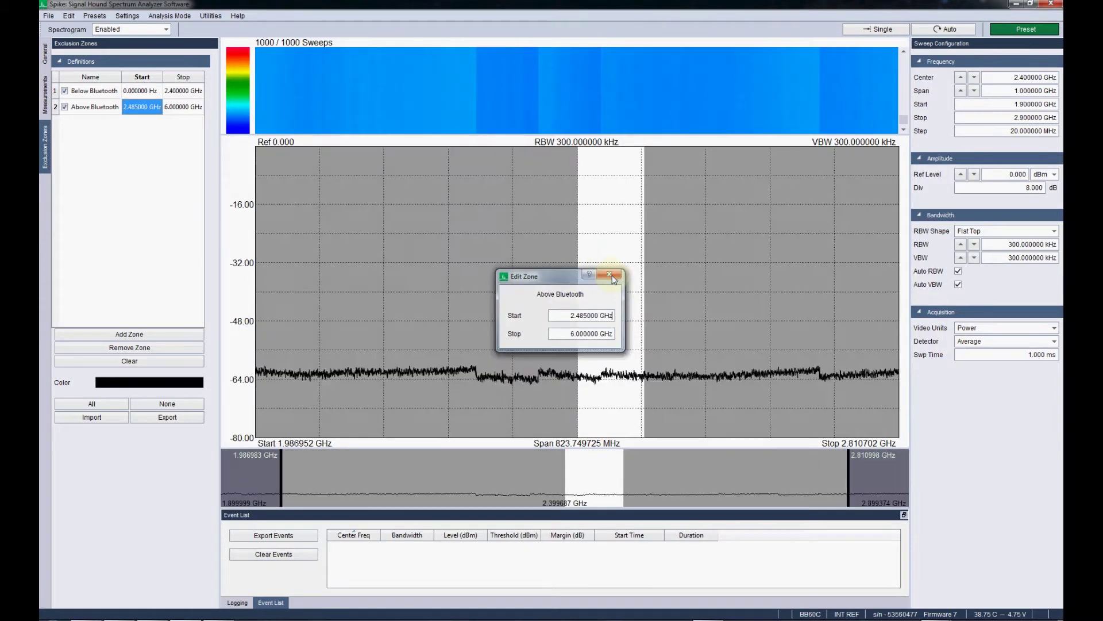
left_click(610, 274)
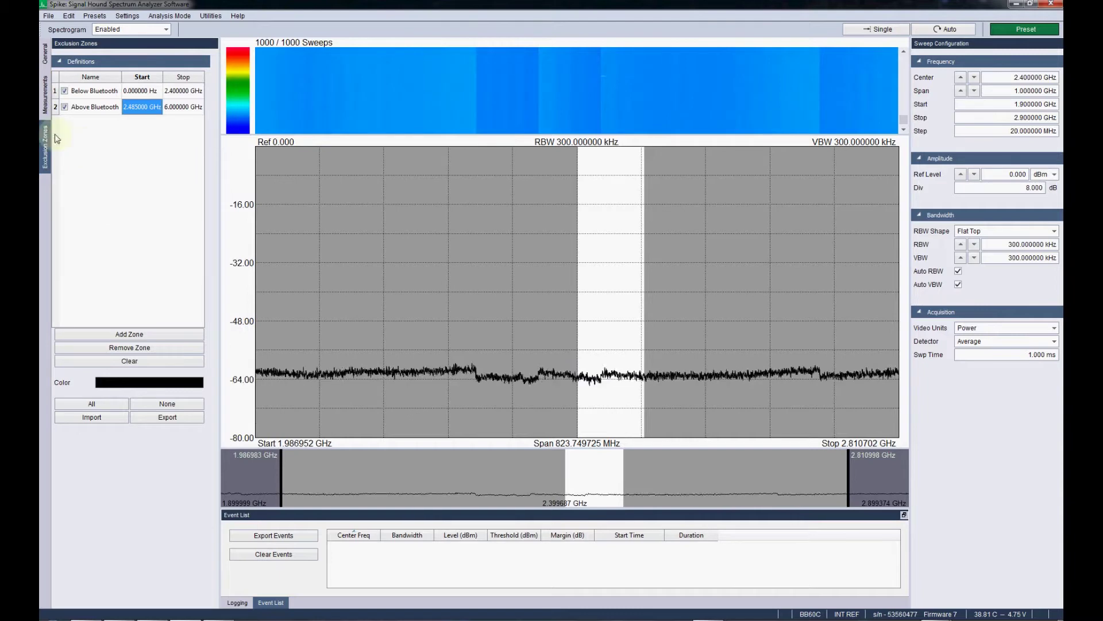
left_click(138, 383)
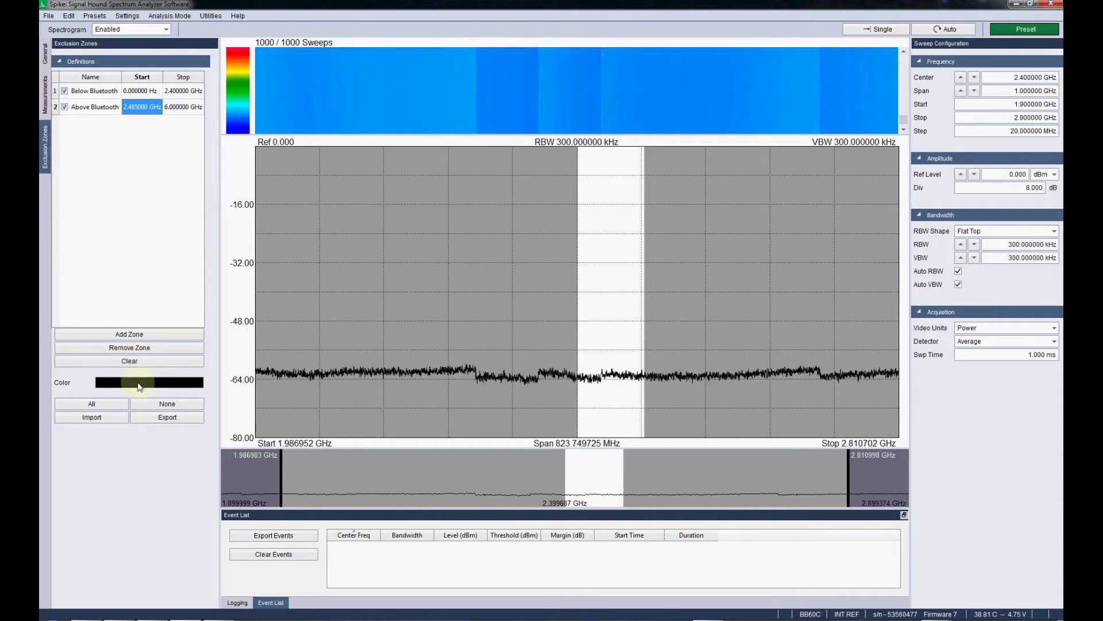
left_click_drag(611, 200, 933, 261)
left_click(839, 320)
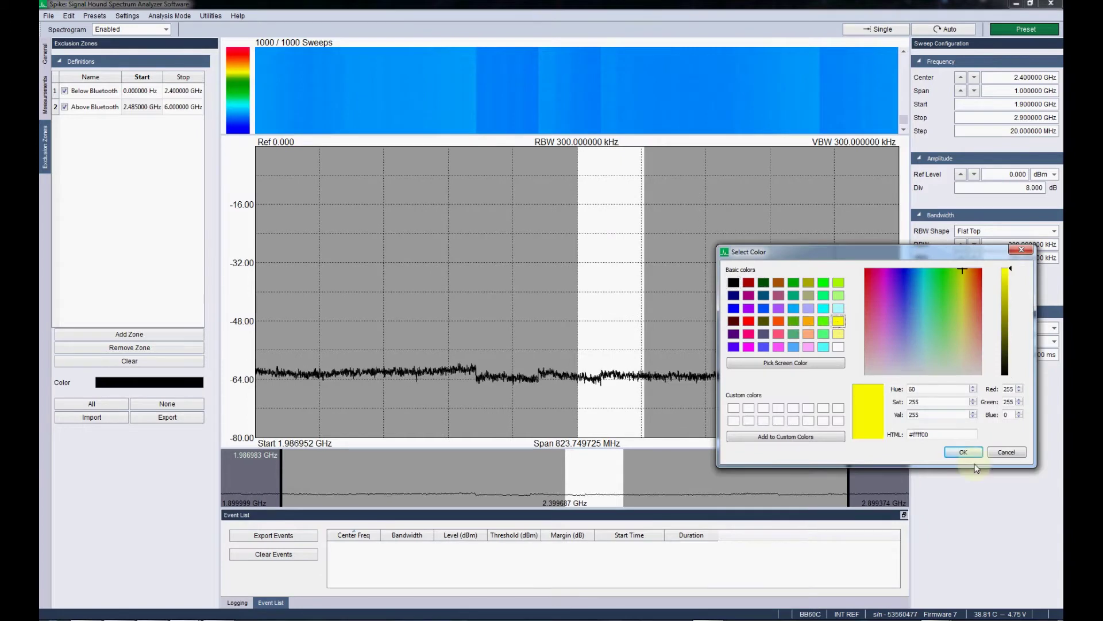
left_click(969, 453)
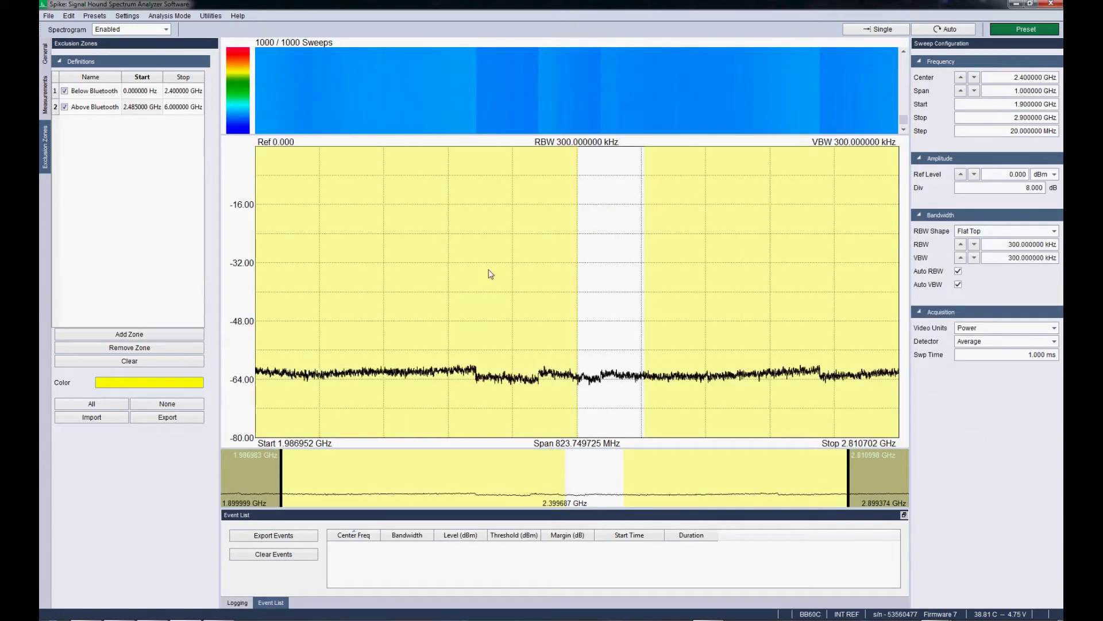
left_click(167, 382)
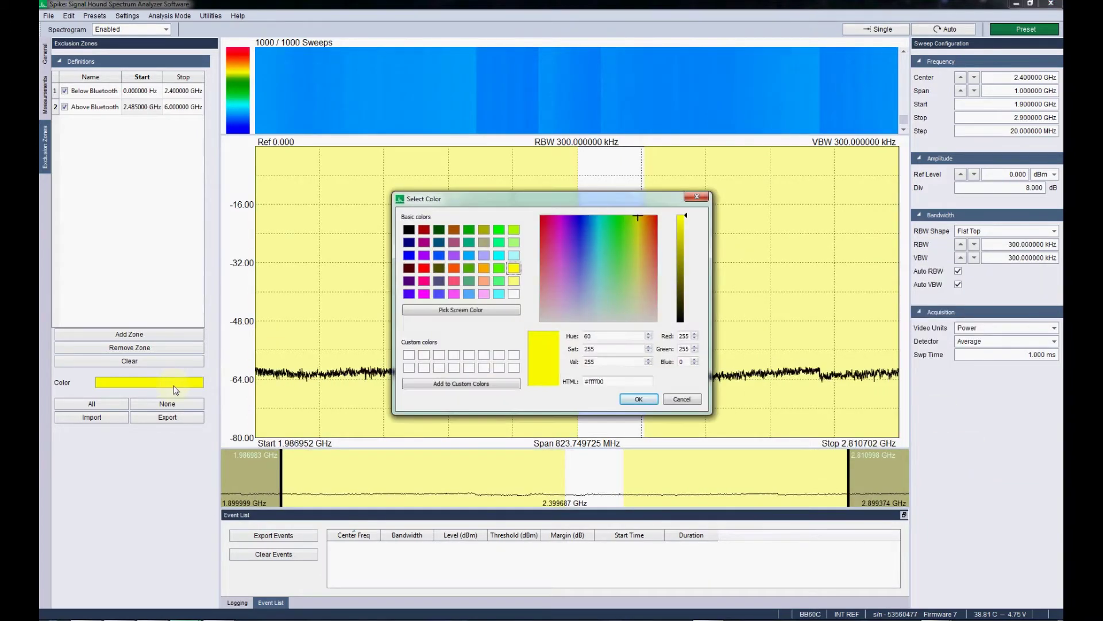
left_click(409, 229)
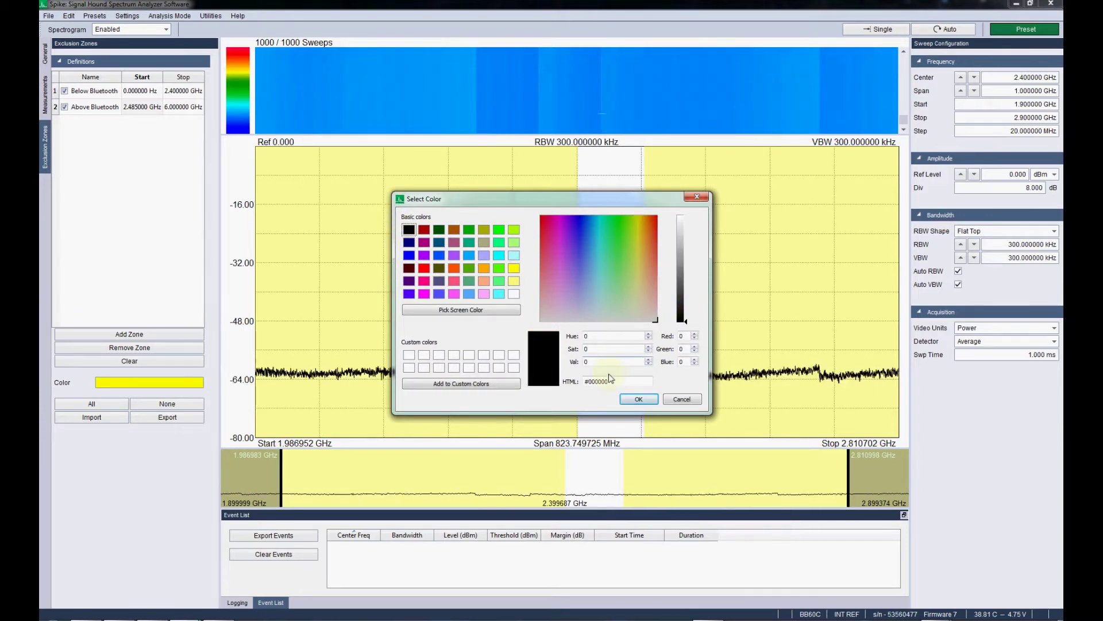
left_click(631, 401)
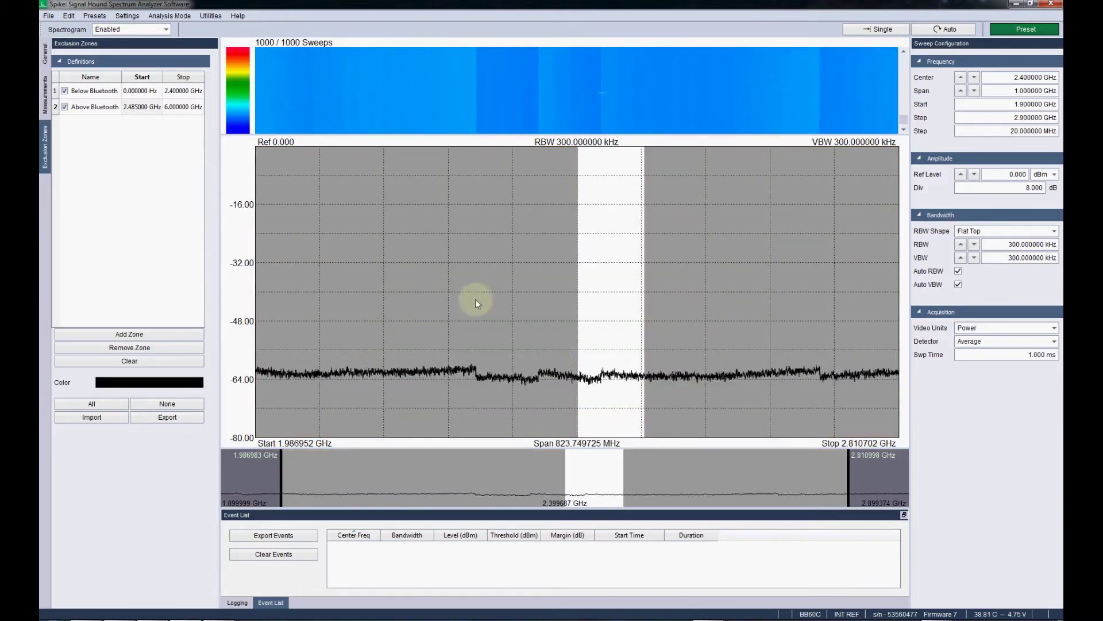
left_click(44, 97)
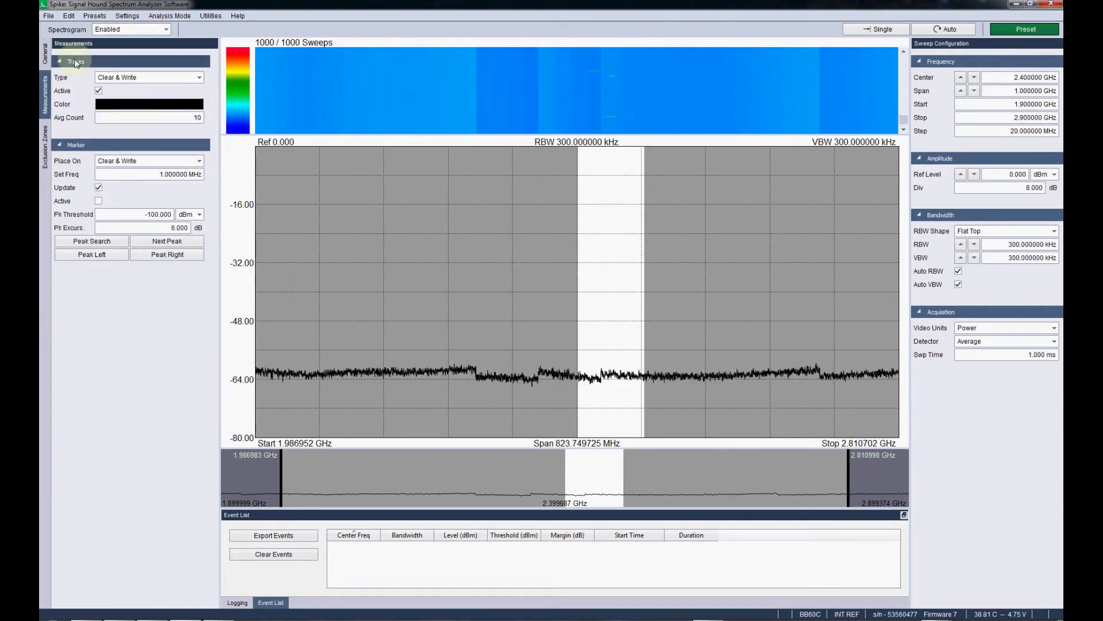
Try a marker near 2.23 GHz, set the trace to Max Hold, and return to General settings
left_click_drag(401, 290, 443, 291)
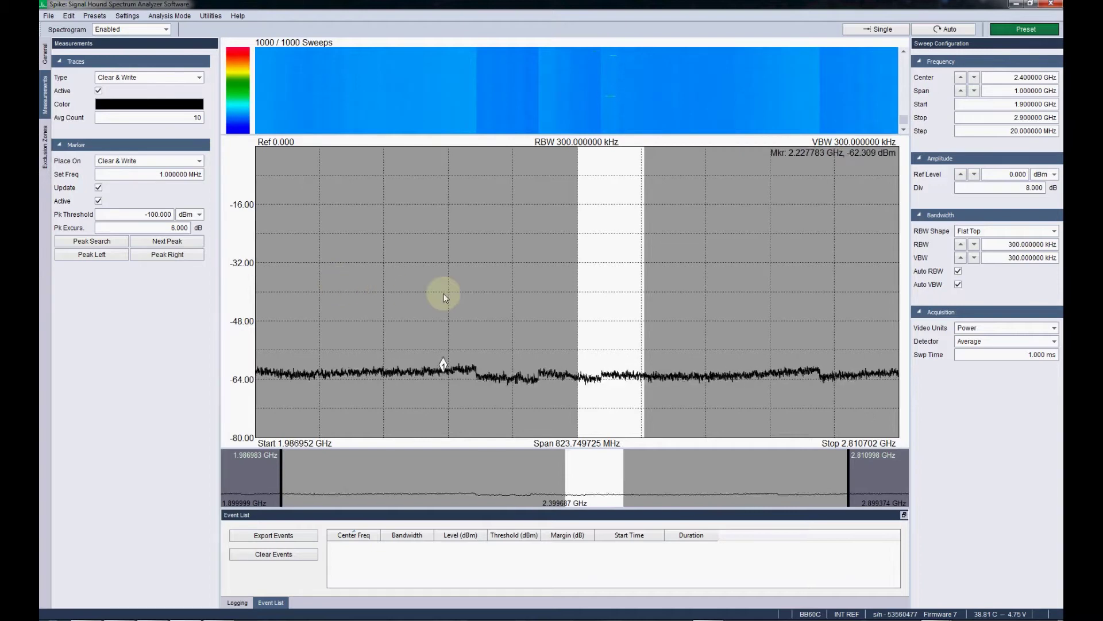
left_click(98, 202)
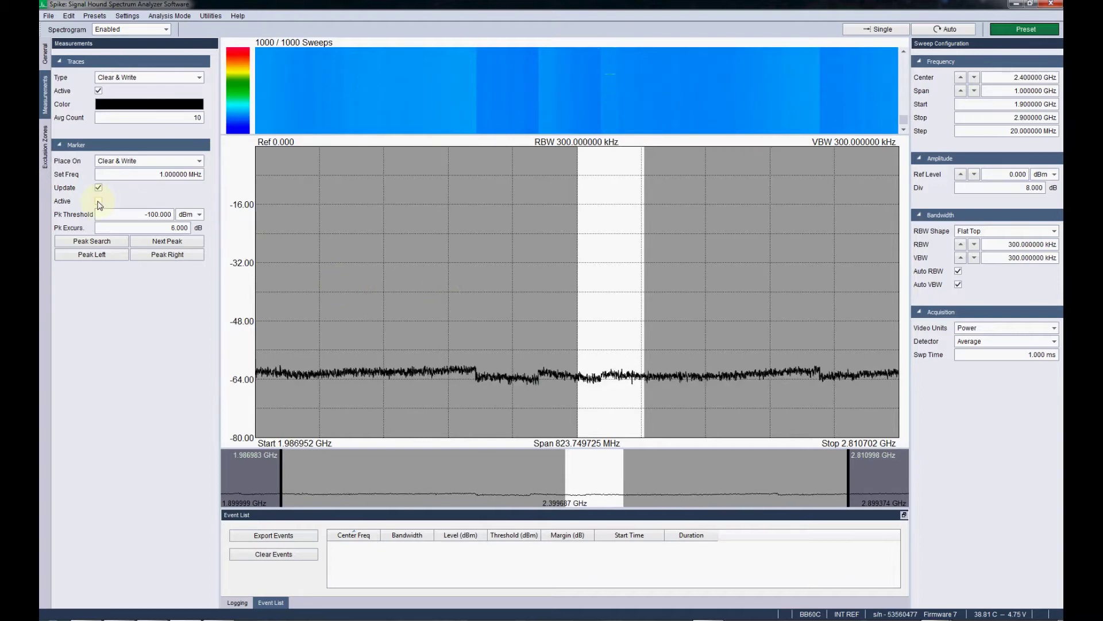
left_click(133, 85)
left_click(126, 97)
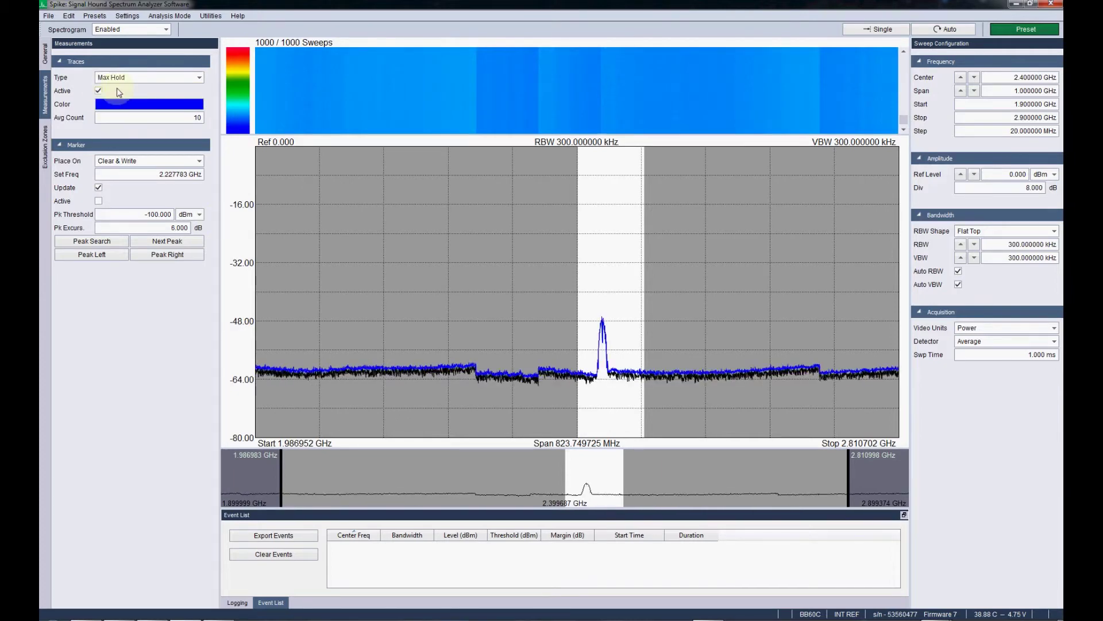
left_click(45, 58)
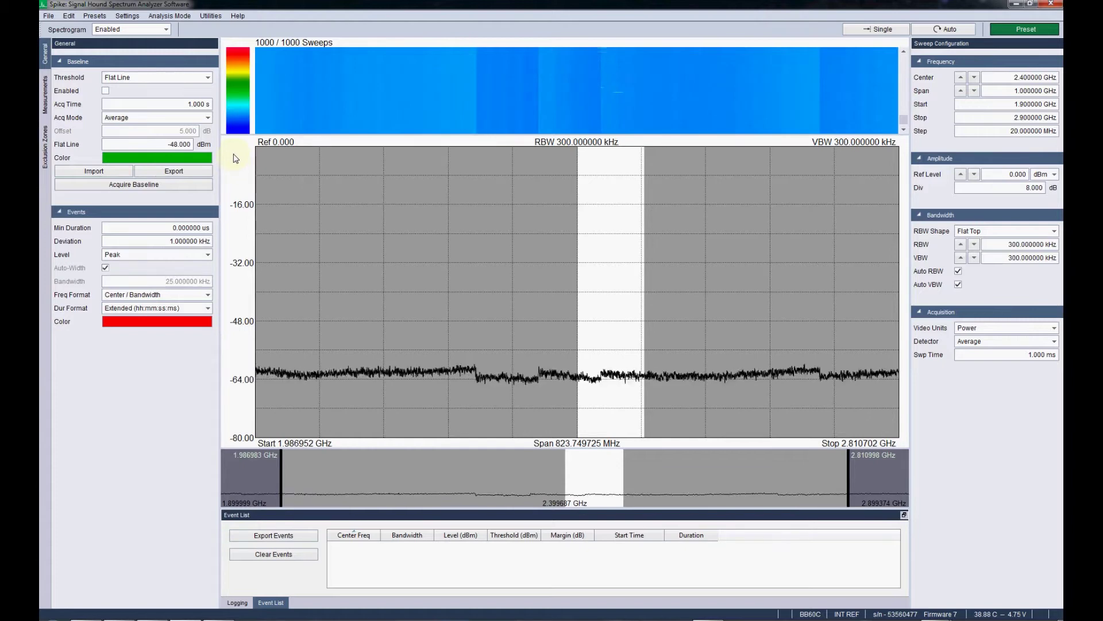
Use an Acquired threshold with 10 s Max Hold acquisition and start acquiring the baseline
left_click(195, 82)
left_click(149, 92)
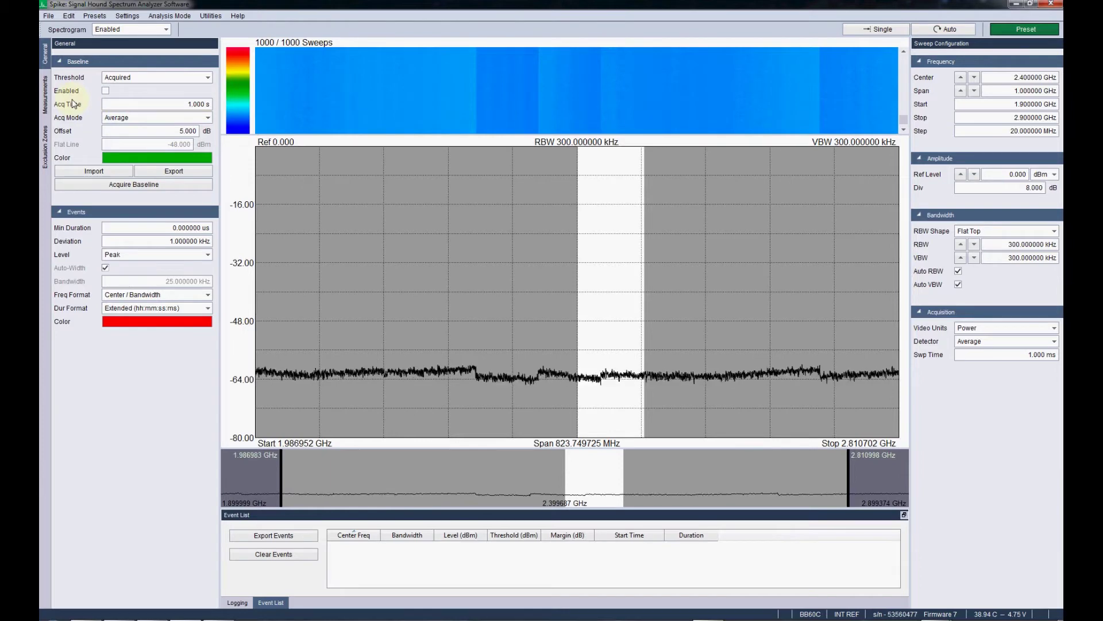
double_click(192, 104)
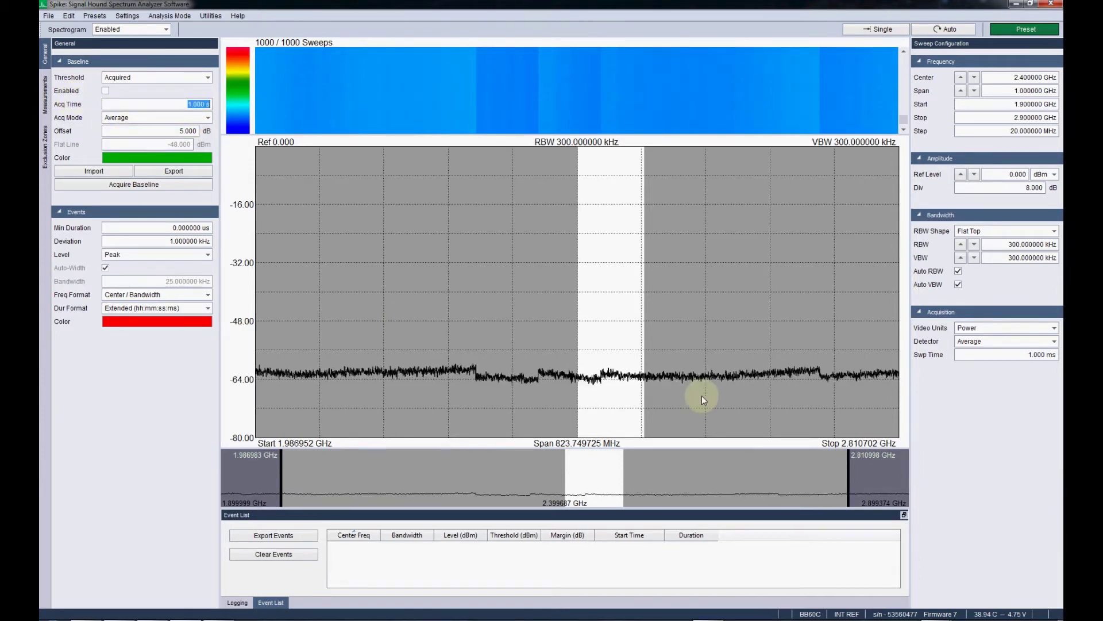
type("10s")
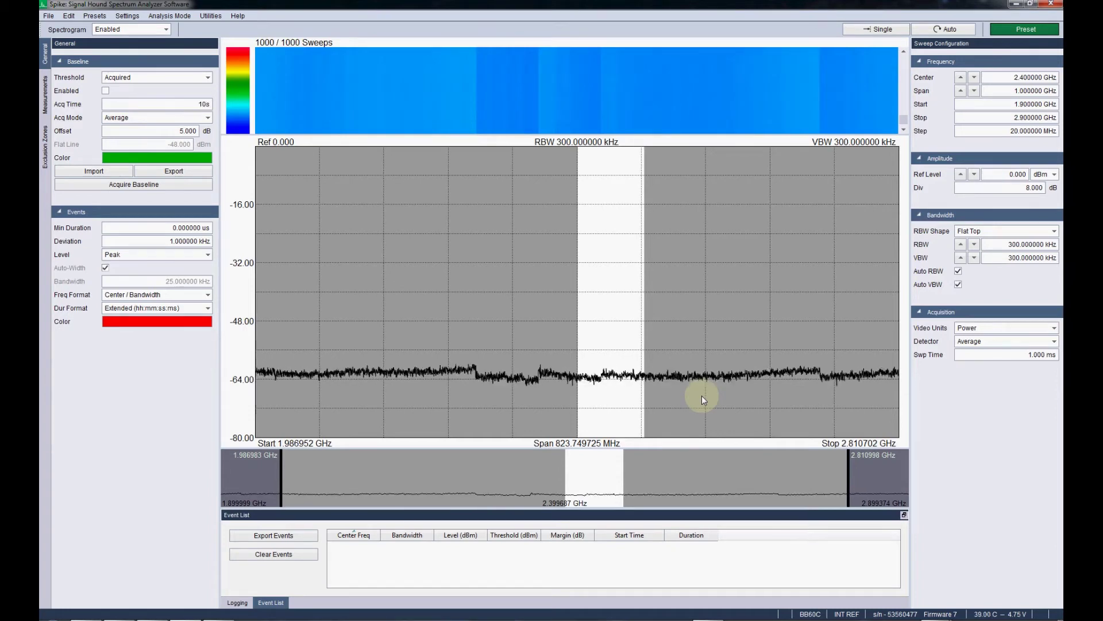
key("Return")
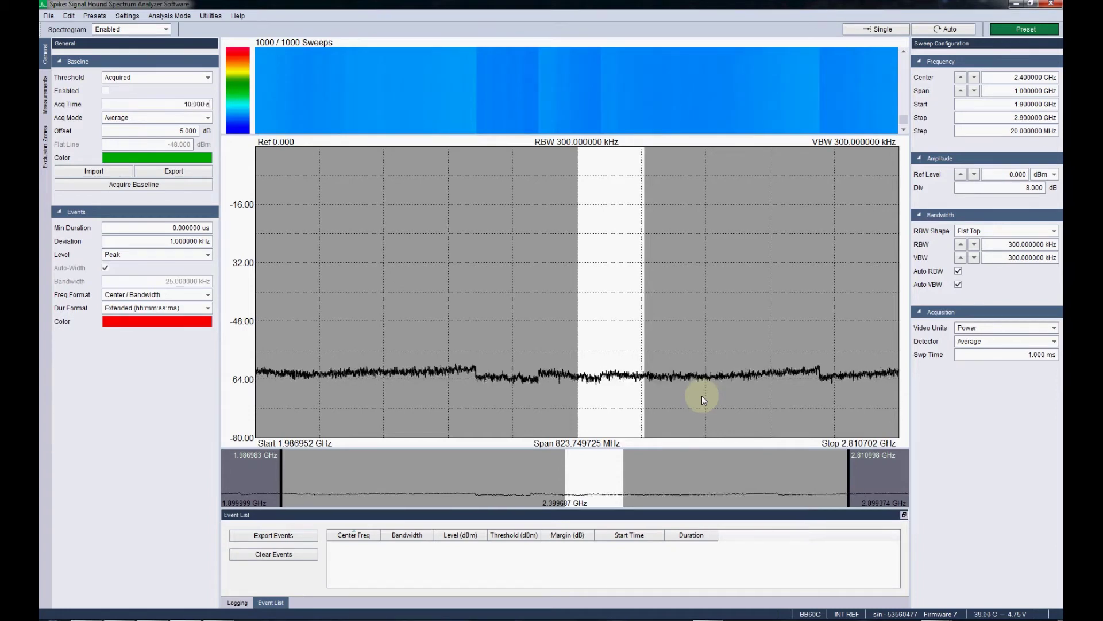
left_click(206, 118)
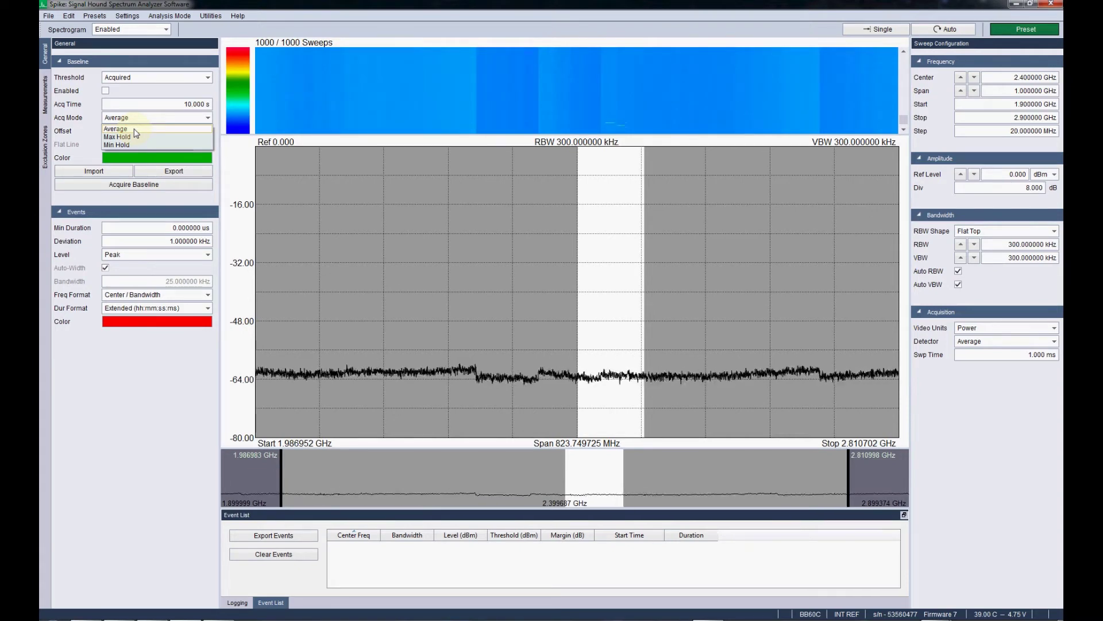
left_click(176, 139)
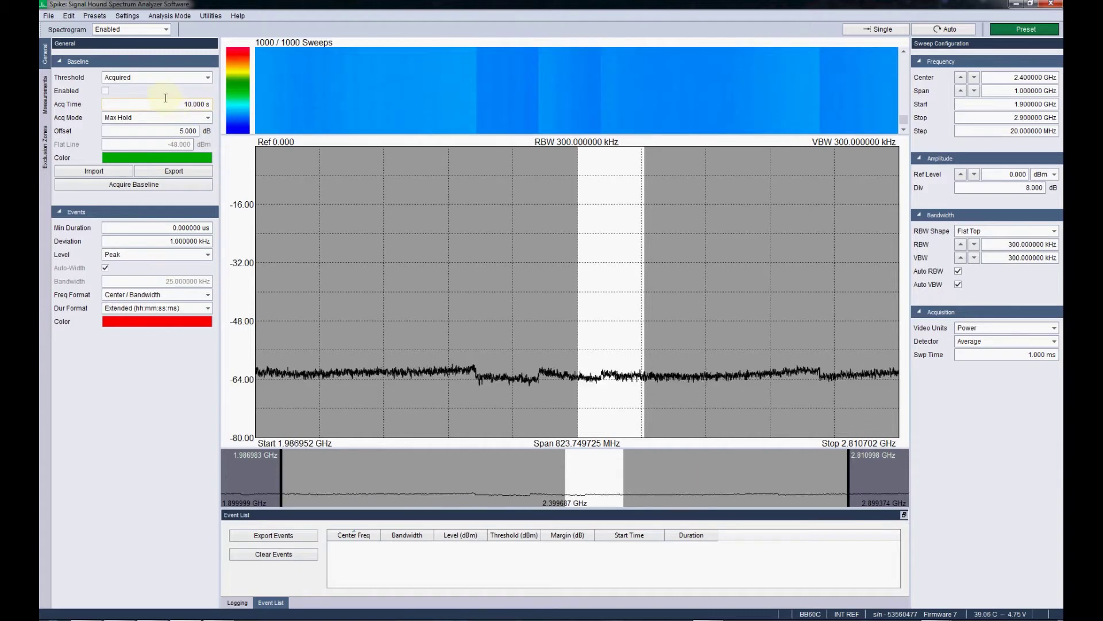
left_click(149, 186)
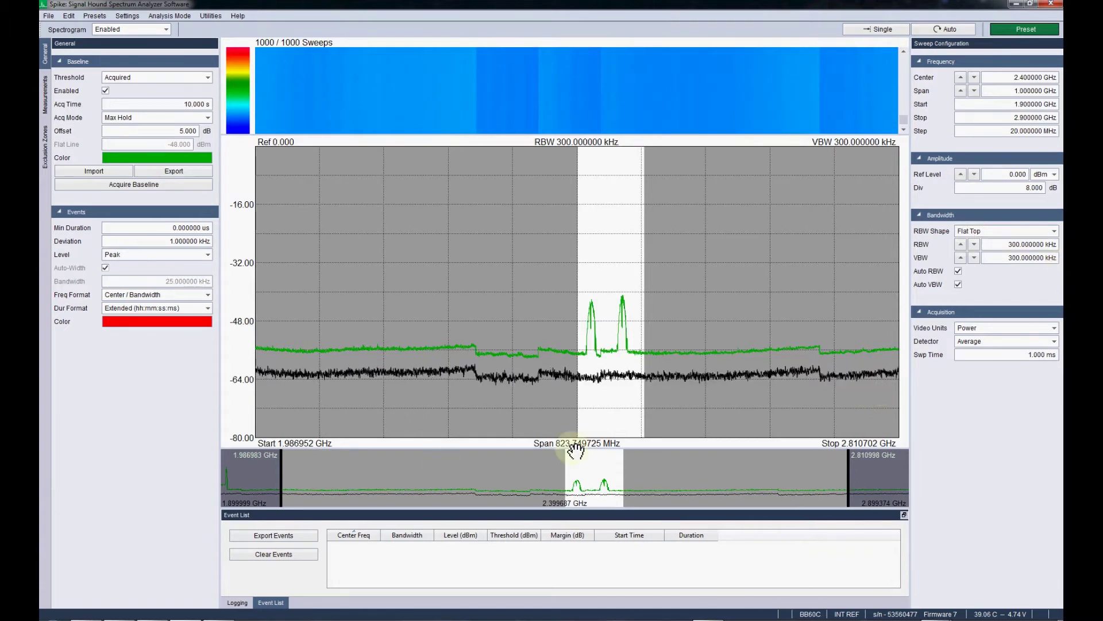
Disable the Above and Below Bluetooth exclusion zones and go back to the General baseline settings
left_click(46, 155)
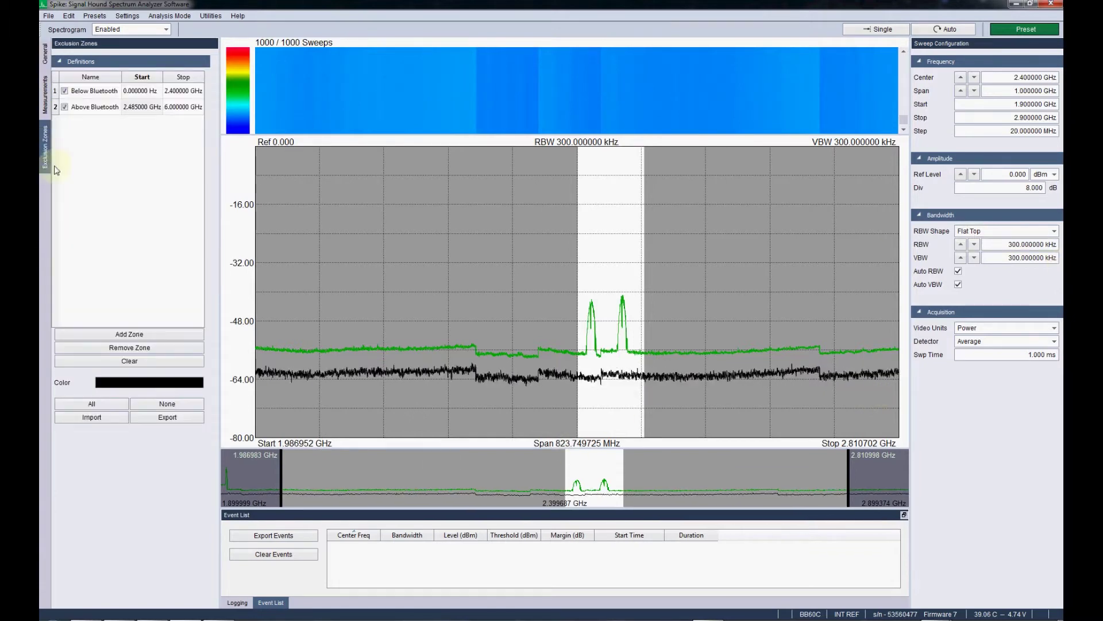
left_click(64, 107)
left_click(64, 91)
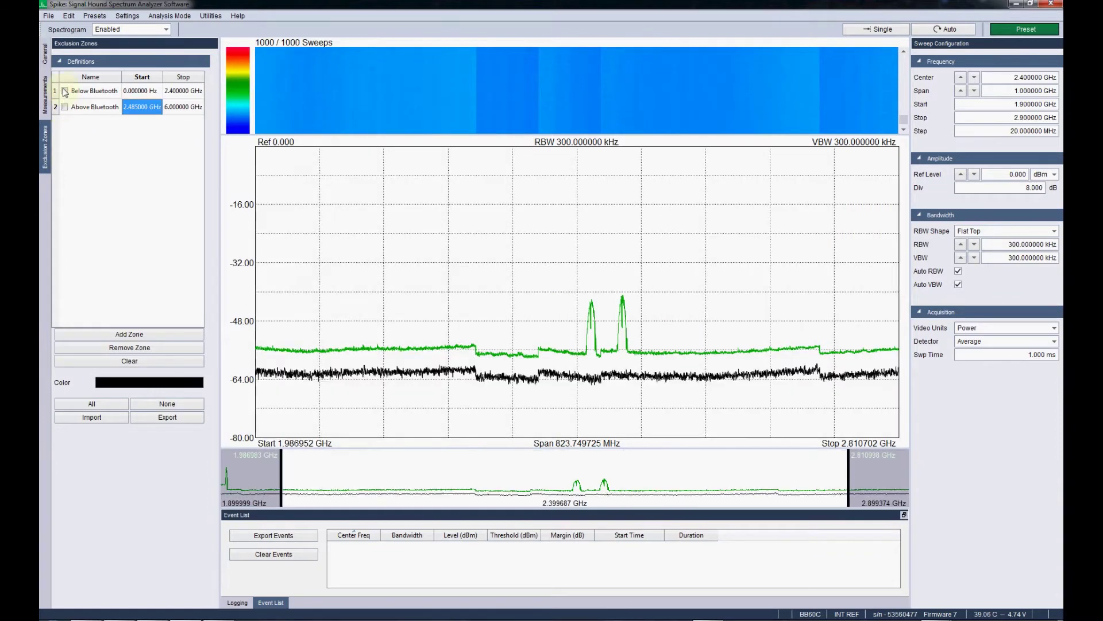
left_click(45, 54)
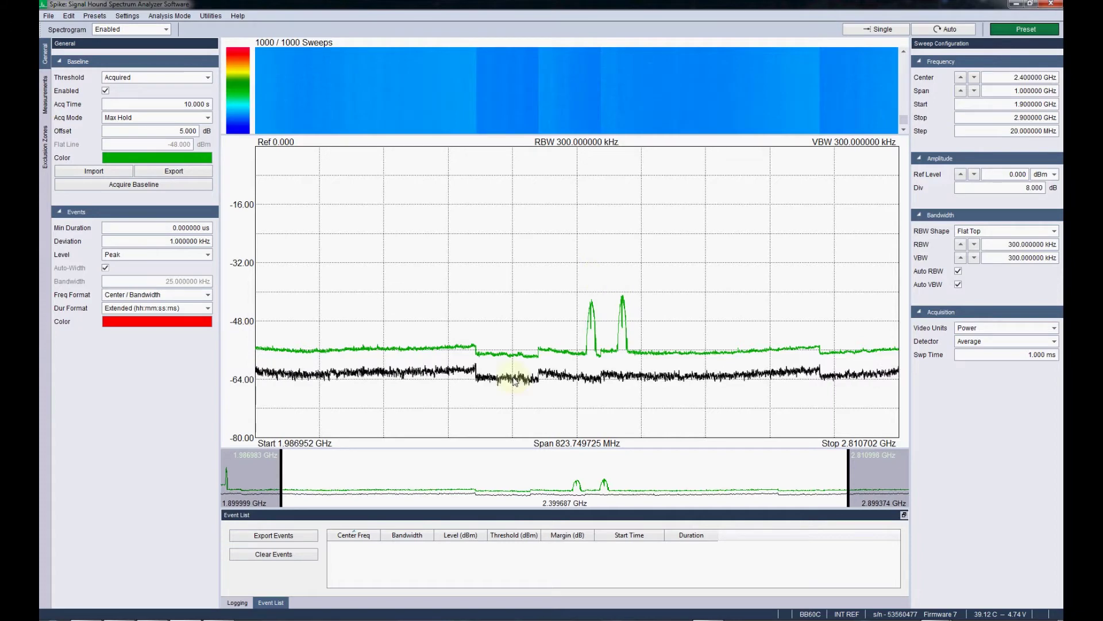
left_click(170, 171)
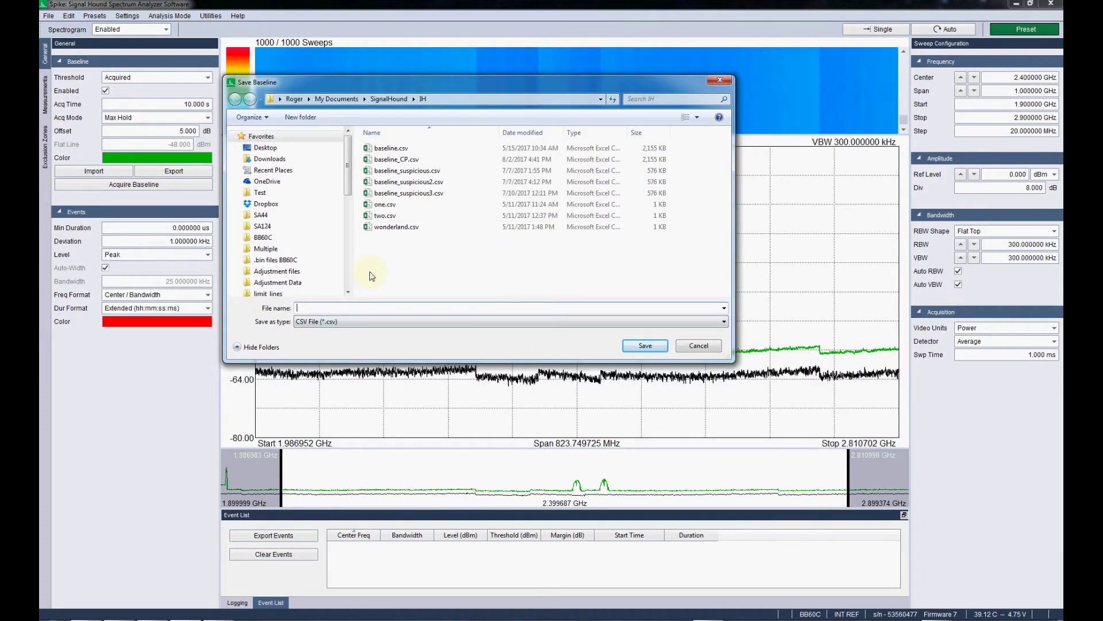
left_click(692, 347)
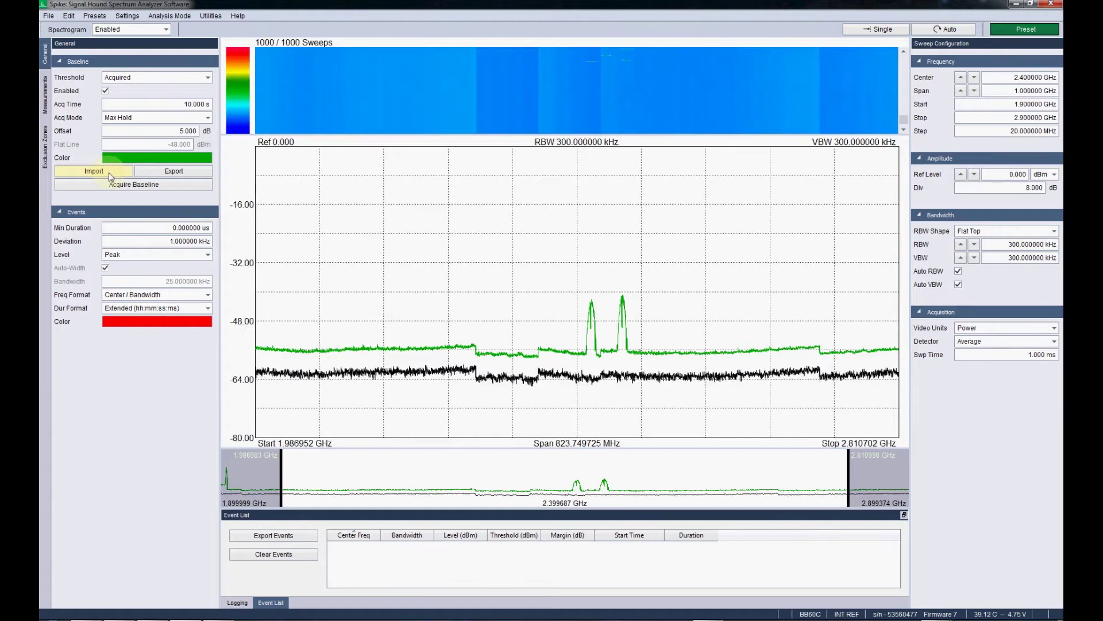
double_click(151, 131)
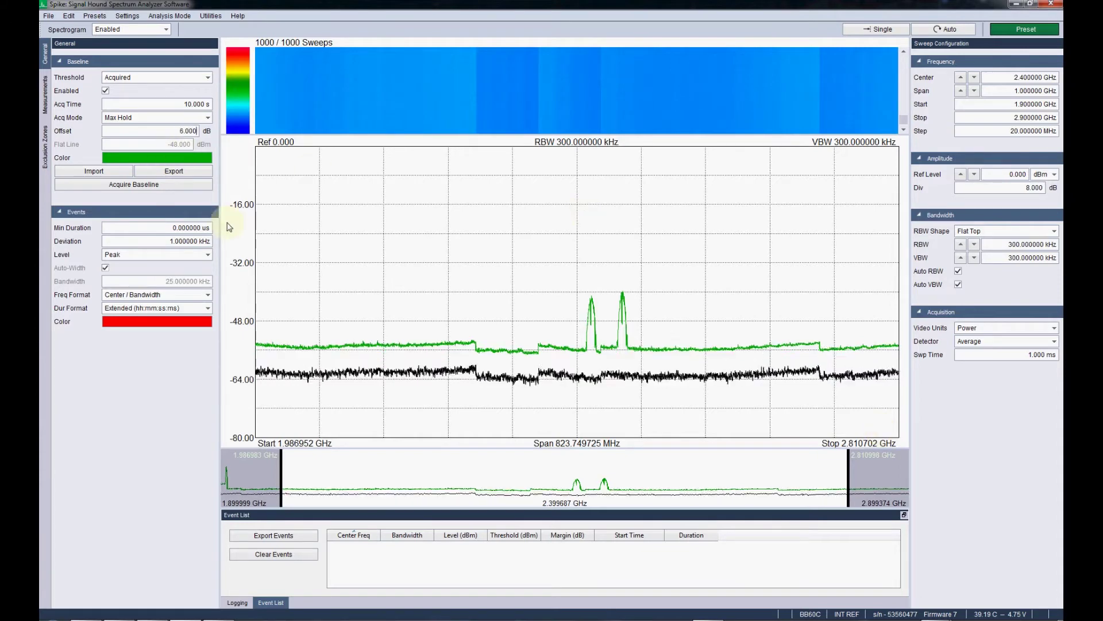
Set the baseline offset to 12.000 dB with the arrow keys
key("Up")
key("Up")
key("Up")
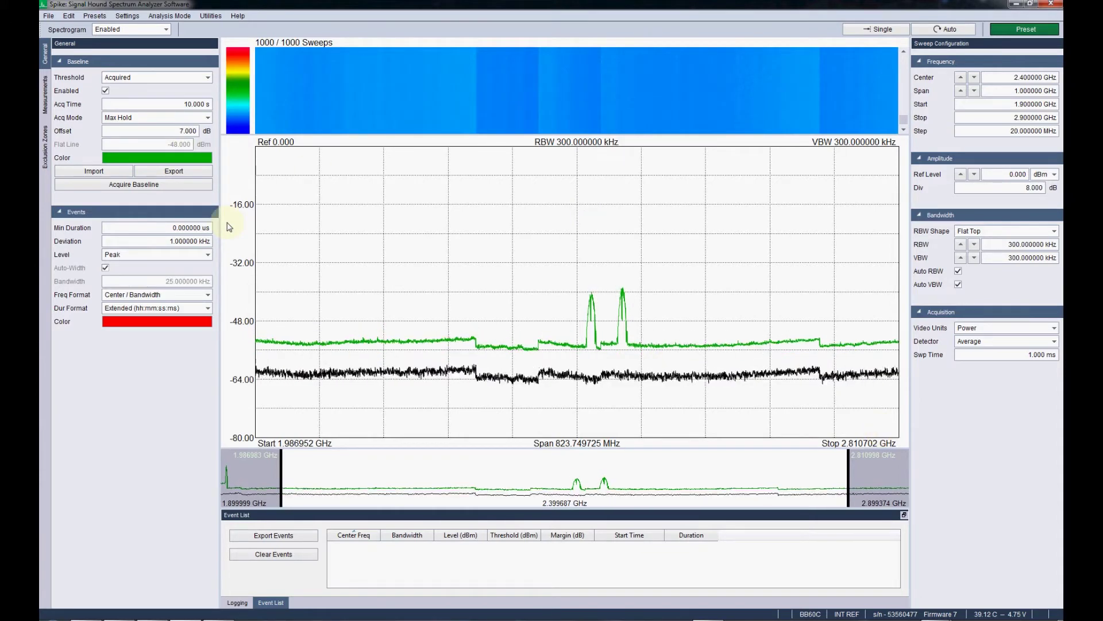
key("Up")
key("Up")
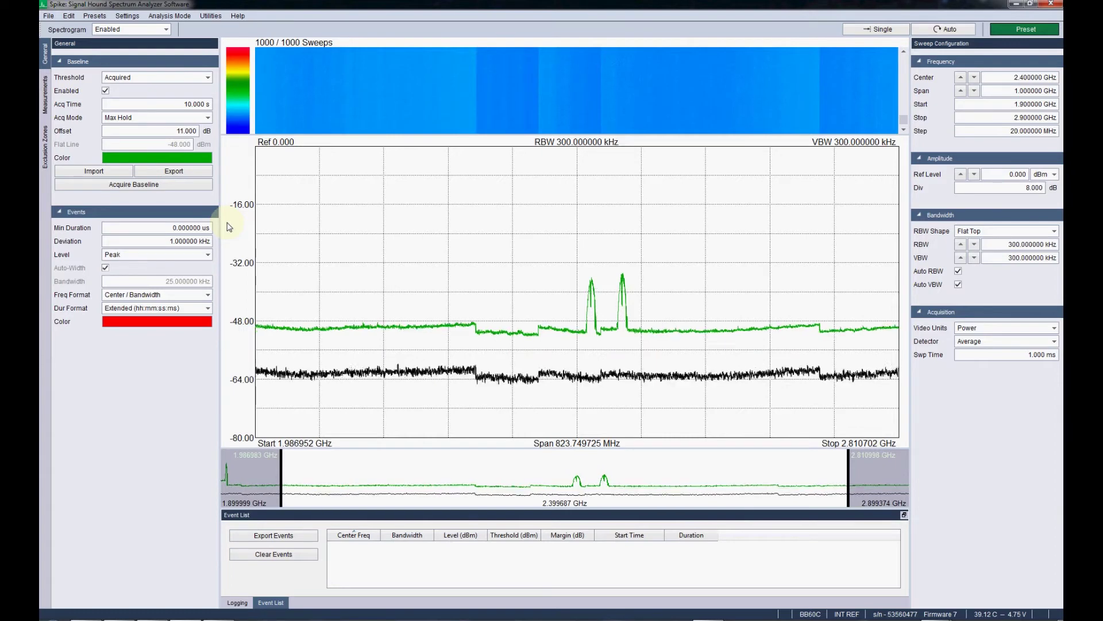
key("Down")
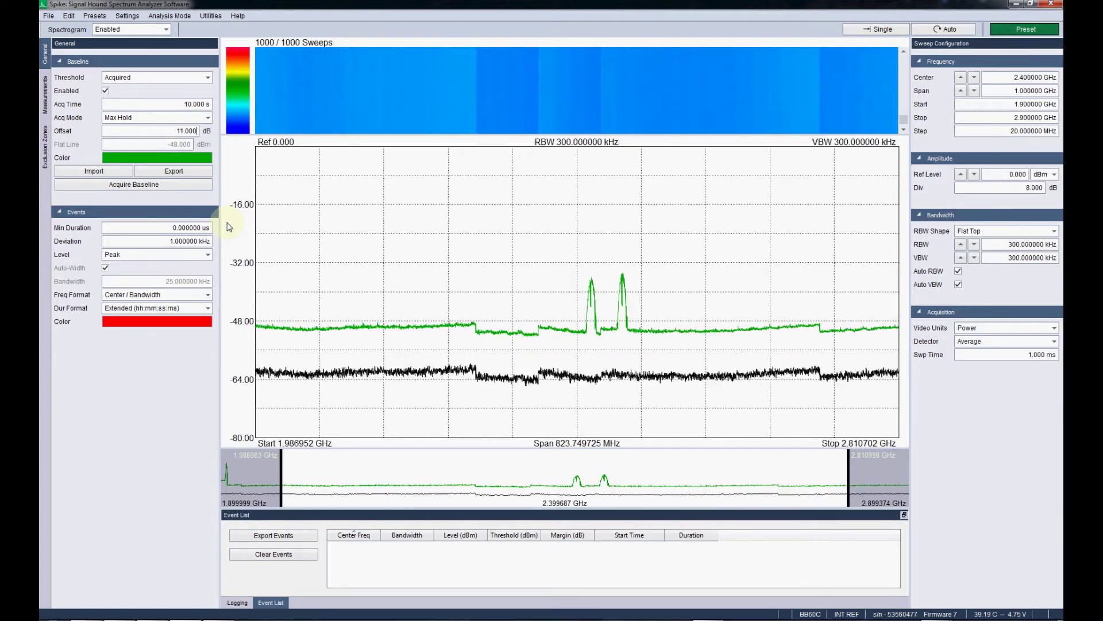
key("Up")
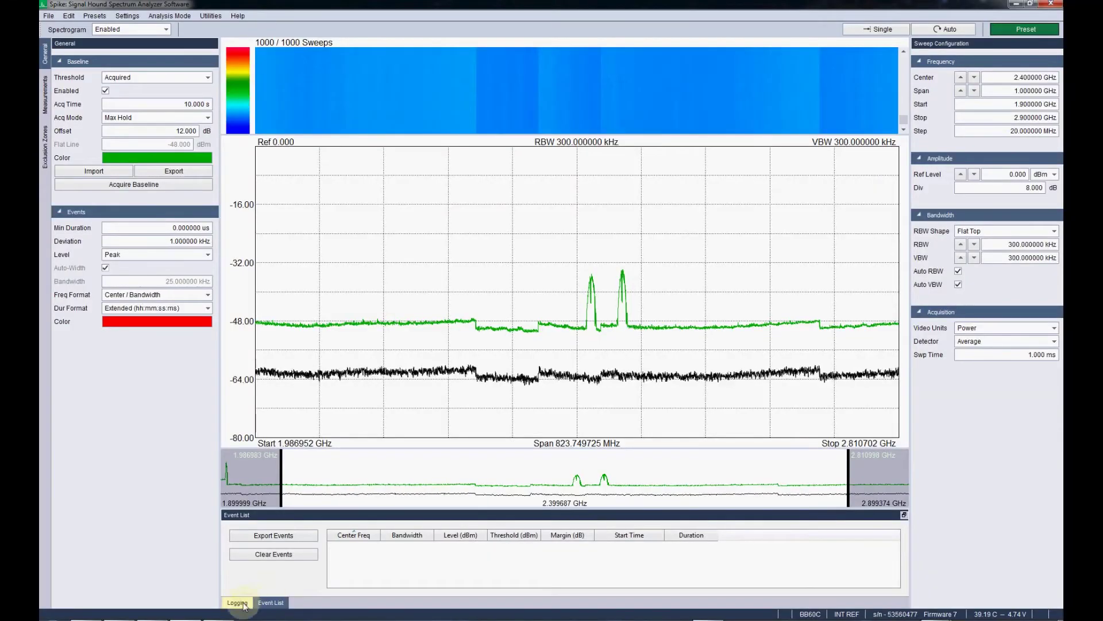
Show the Logging settings: IHLOG file prefix and 1.000 m capture size
left_click(242, 603)
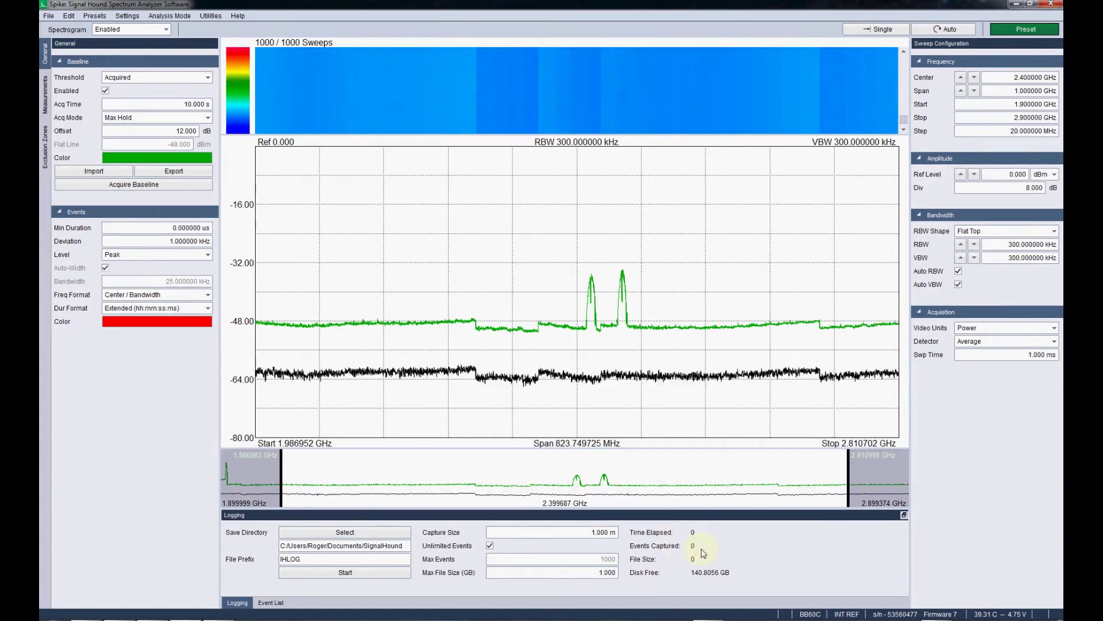
left_click(272, 602)
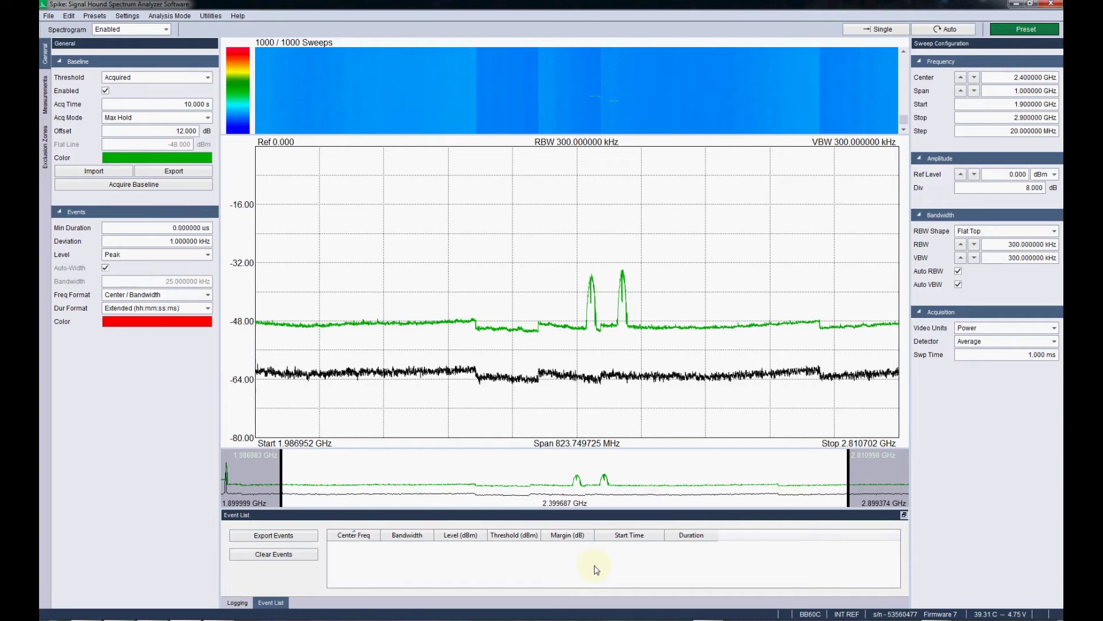
left_click(241, 602)
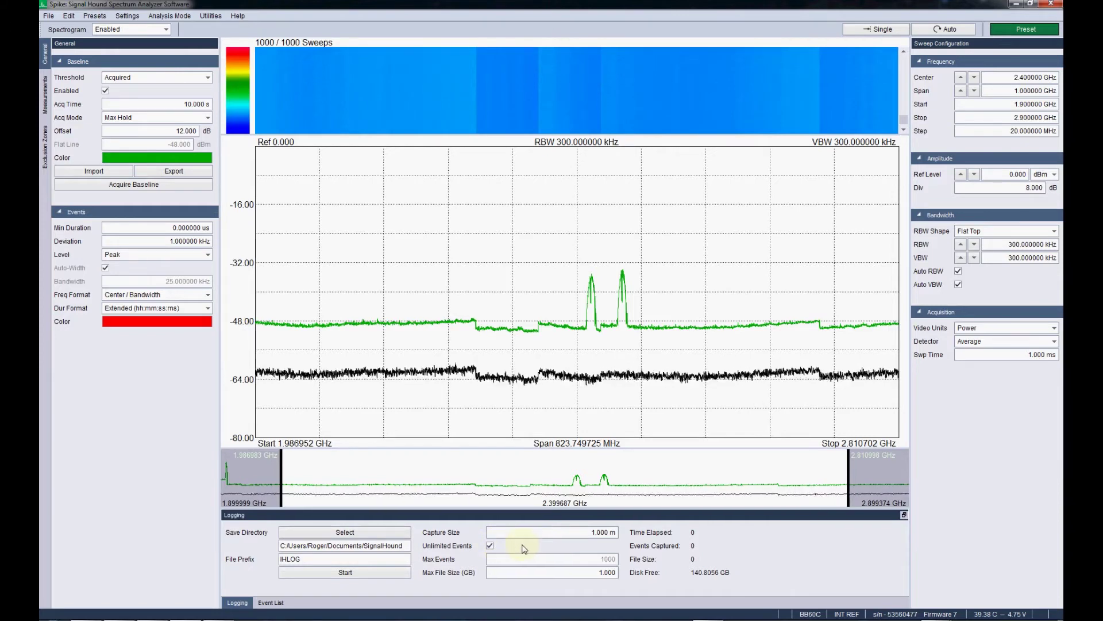
left_click(493, 548)
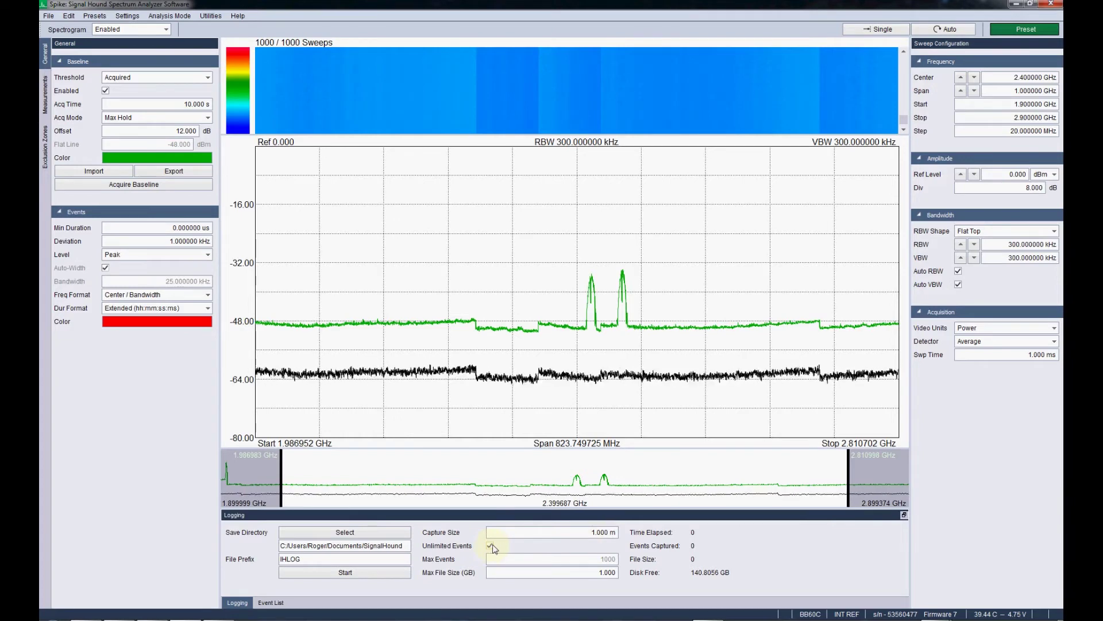
left_click(591, 573)
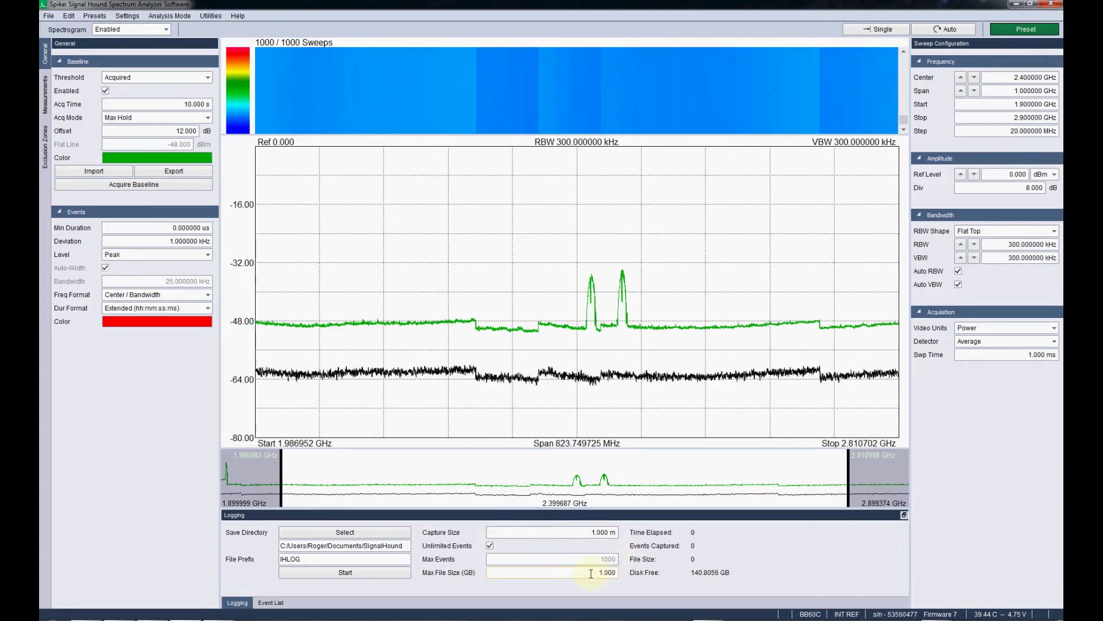
left_click_drag(582, 573, 629, 577)
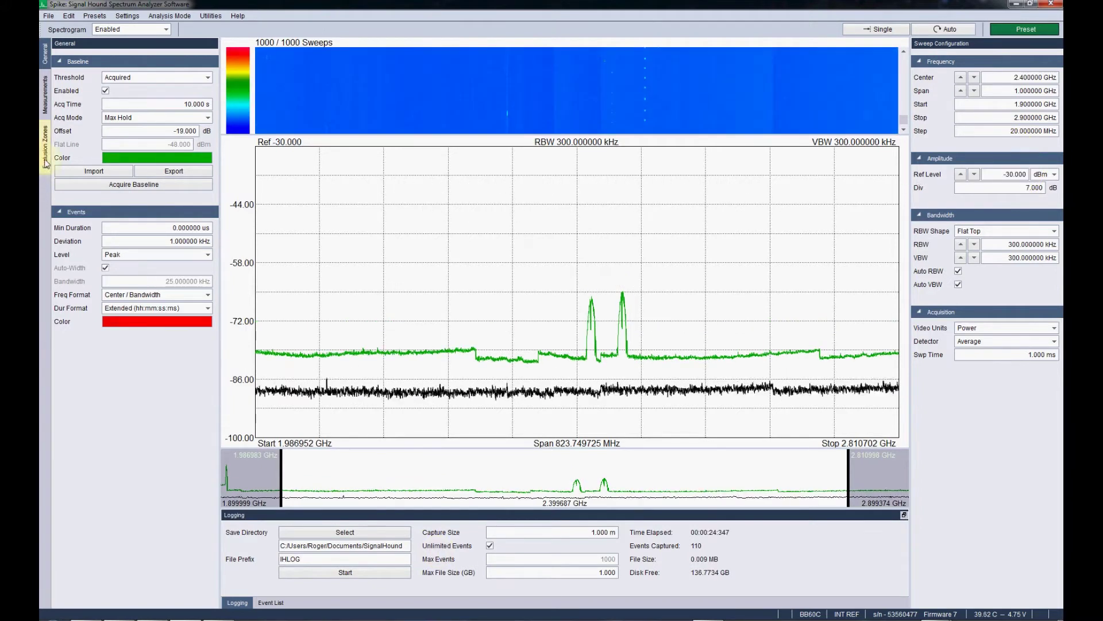
Re-enable the Below and Above Bluetooth exclusion zones and start event logging
left_click(45, 148)
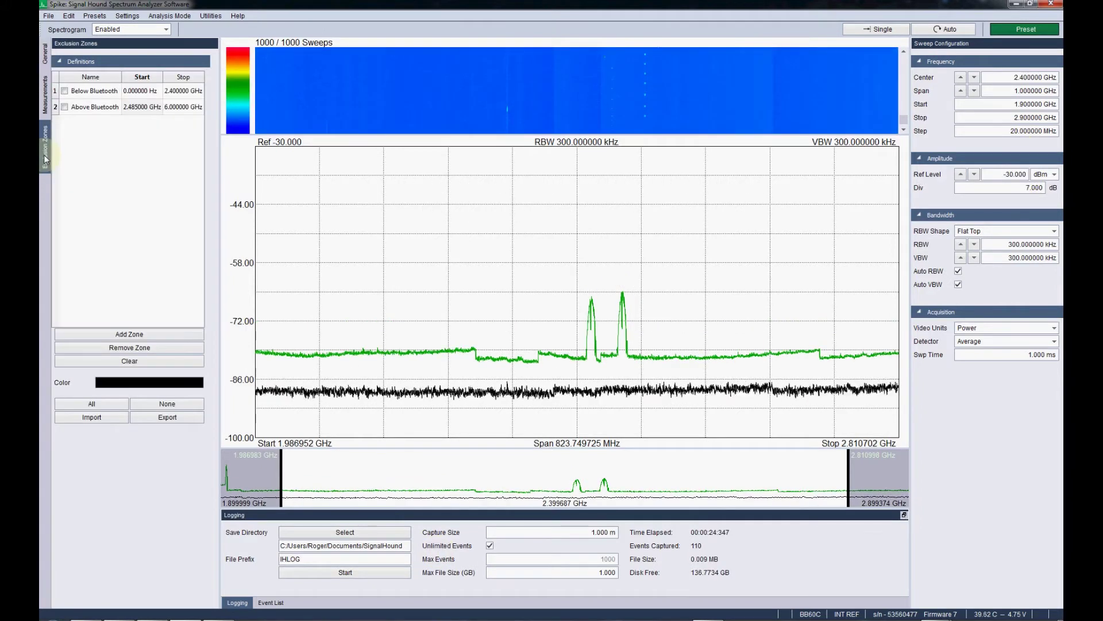
left_click(64, 91)
left_click(64, 107)
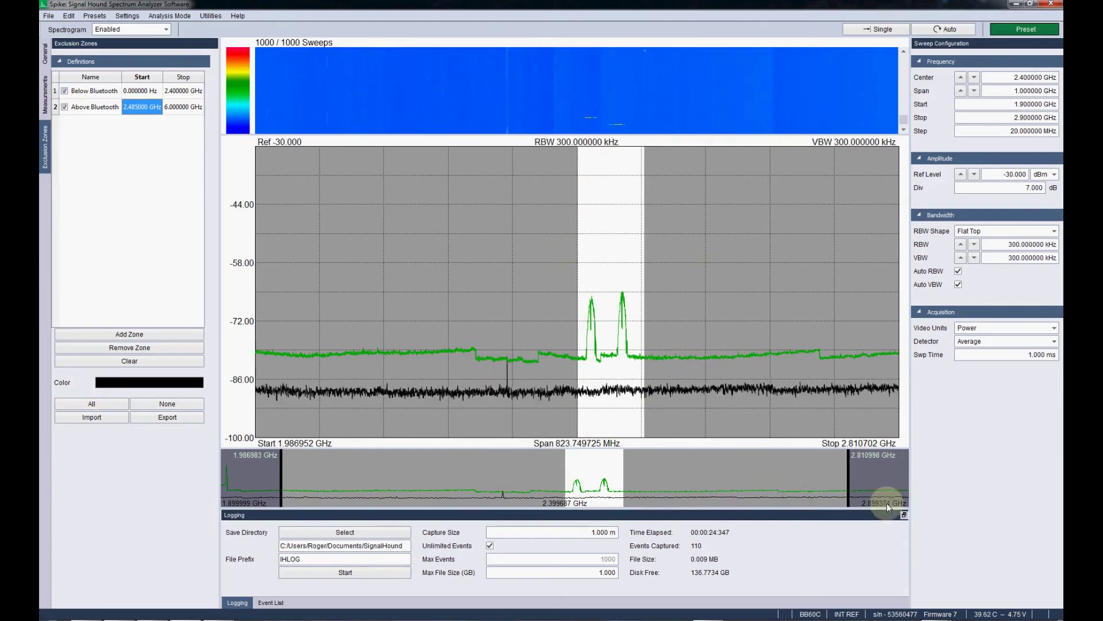
left_click(377, 572)
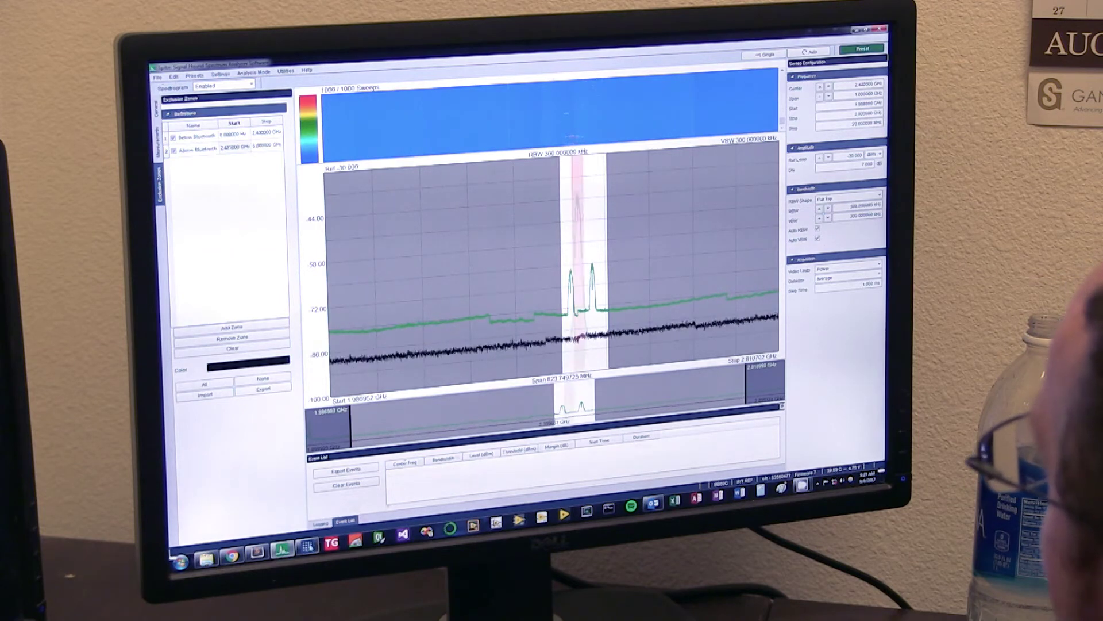
Watch the logging run finish at 135 events (0.011 MB), then switch to the saved logs folder
left_click(321, 523)
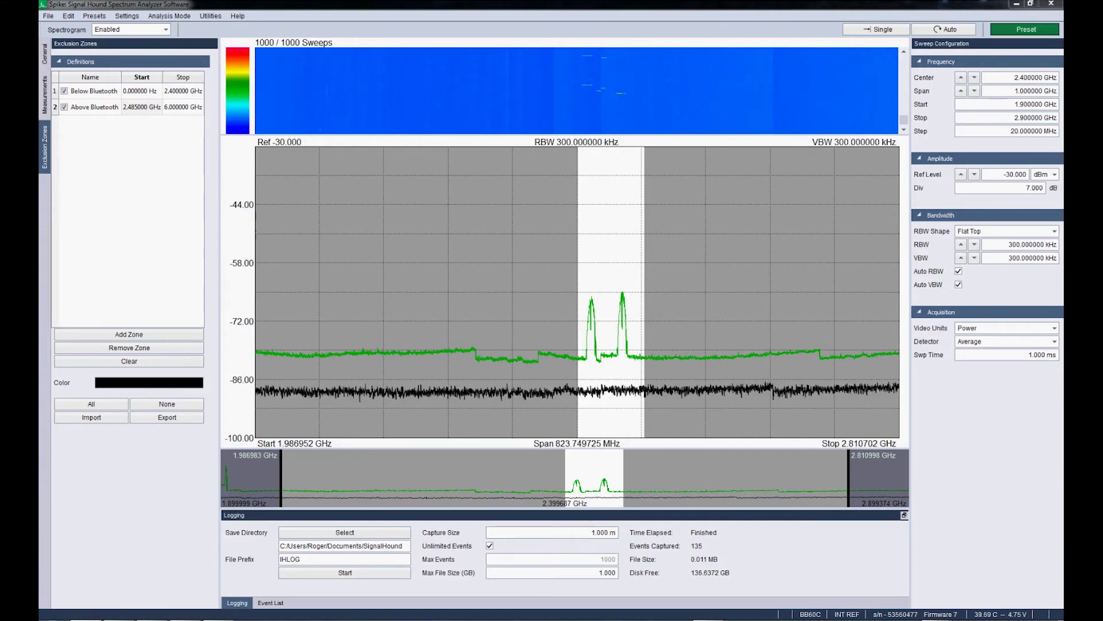
key("alt+Tab")
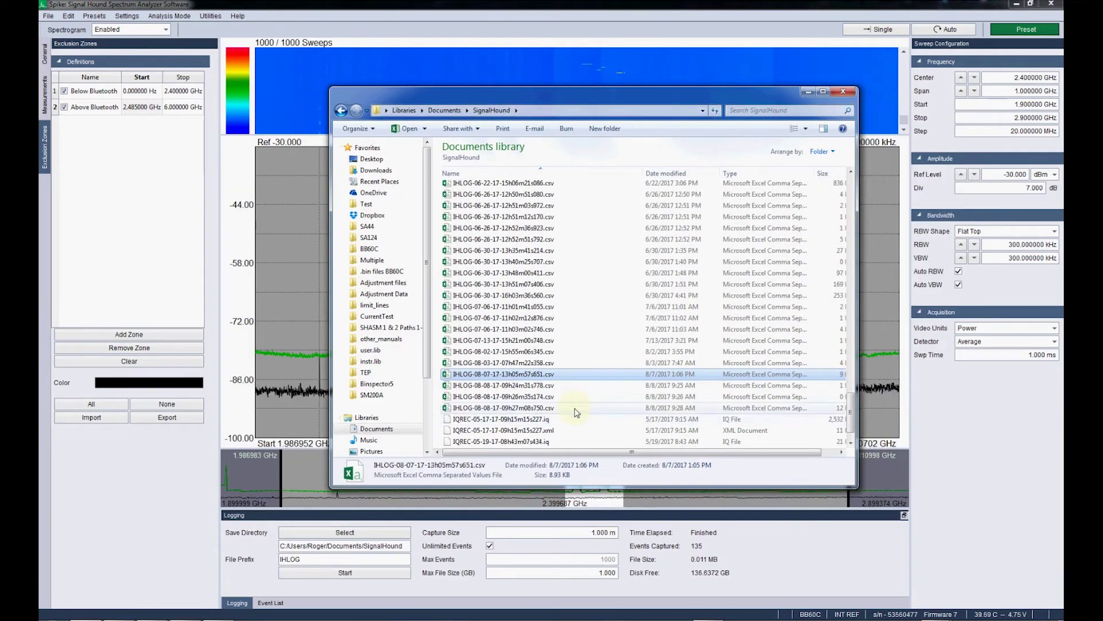
Open the newest log IHLOG-08-08-17-09h27m08s750.csv in Excel
left_click_drag(522, 396, 522, 402)
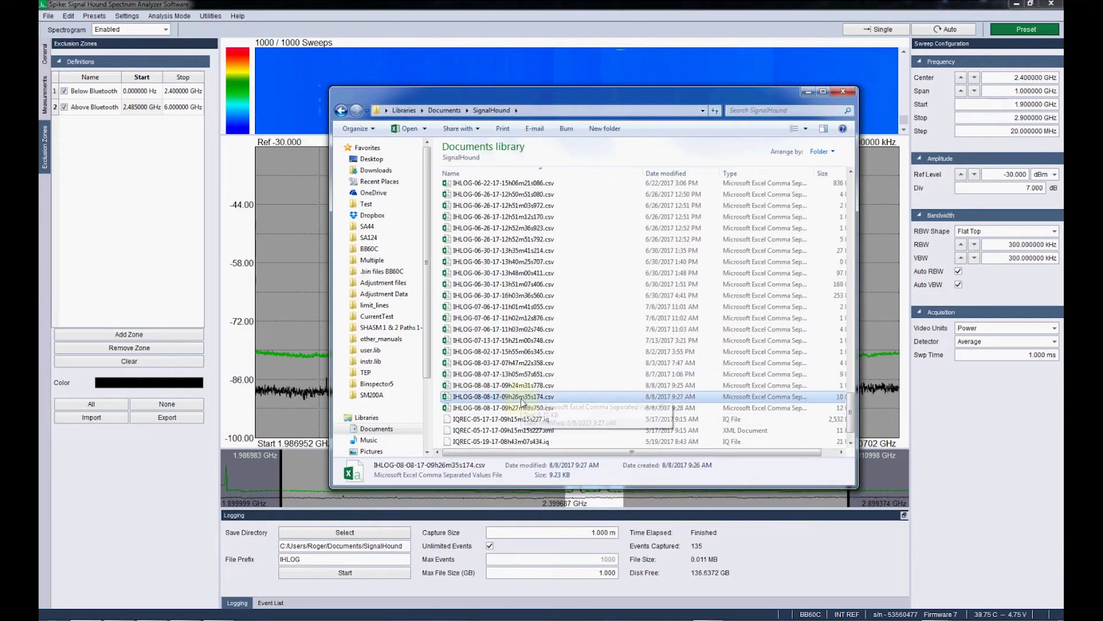
left_click(508, 409)
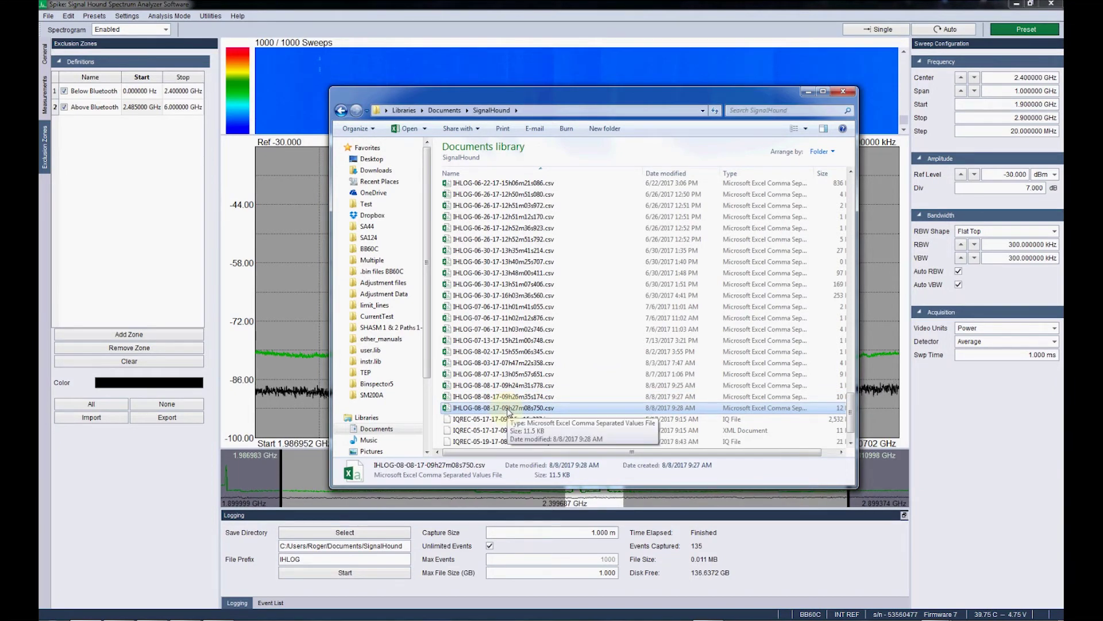
double_click(548, 408)
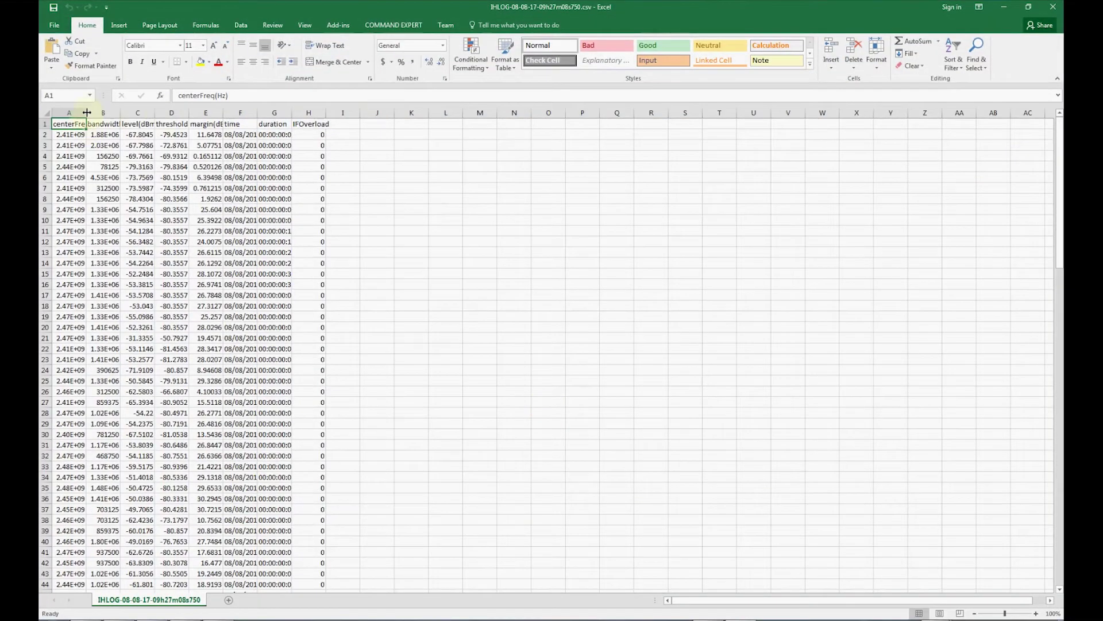
Autofit columns A–H so centerFreq, bandwidth, level, threshold, margin, time, duration and IFOverload show fully
double_click(87, 112)
double_click(141, 113)
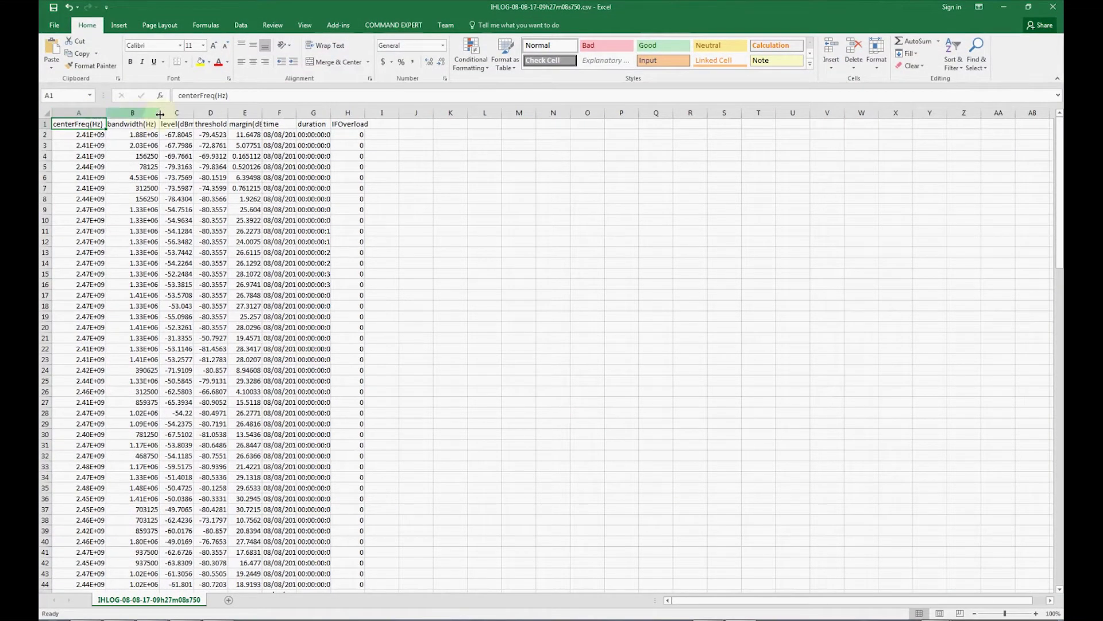
double_click(194, 113)
double_click(234, 113)
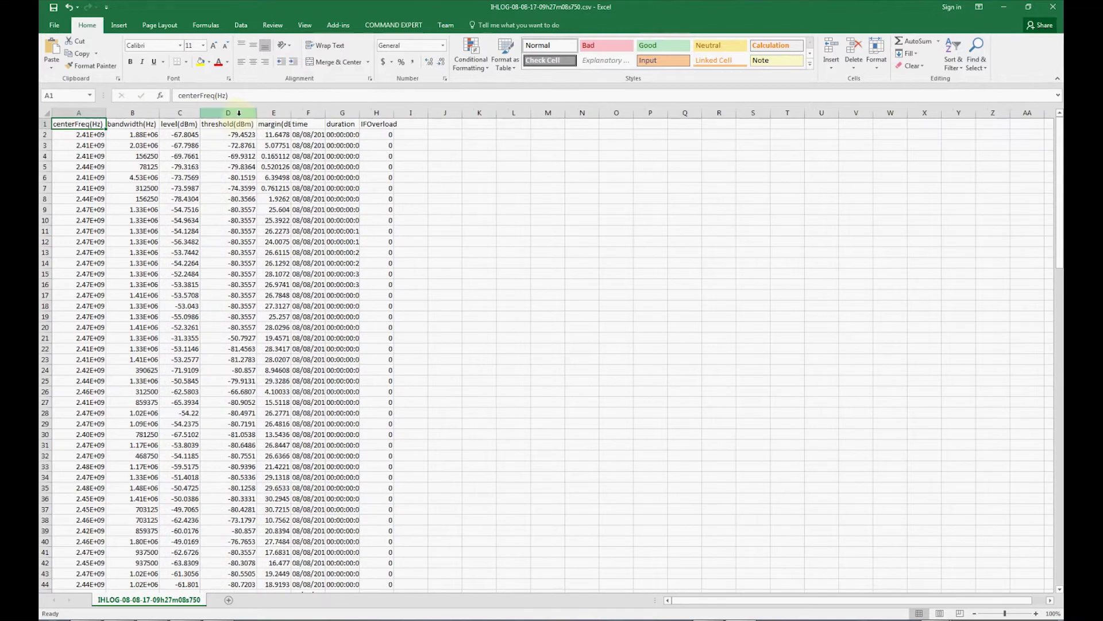
double_click(291, 113)
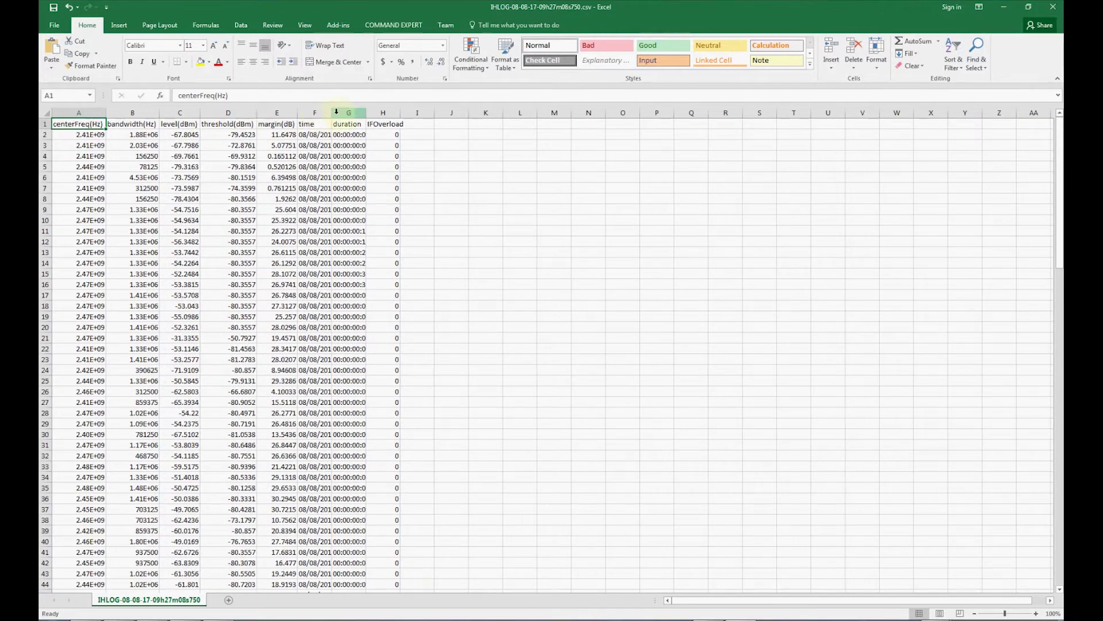
double_click(332, 113)
double_click(414, 114)
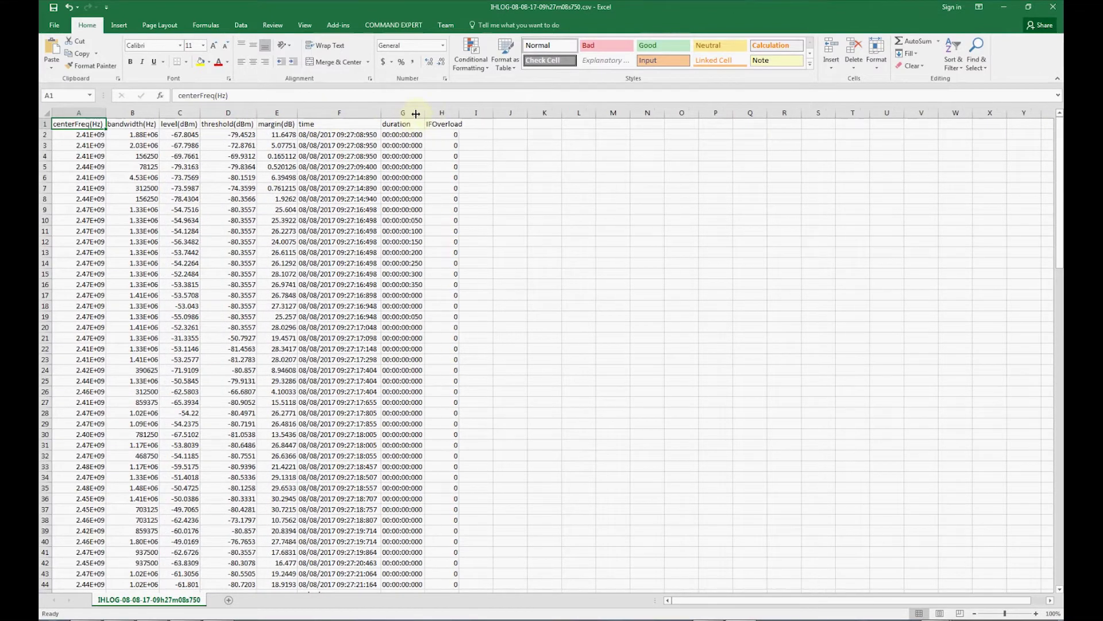
double_click(461, 113)
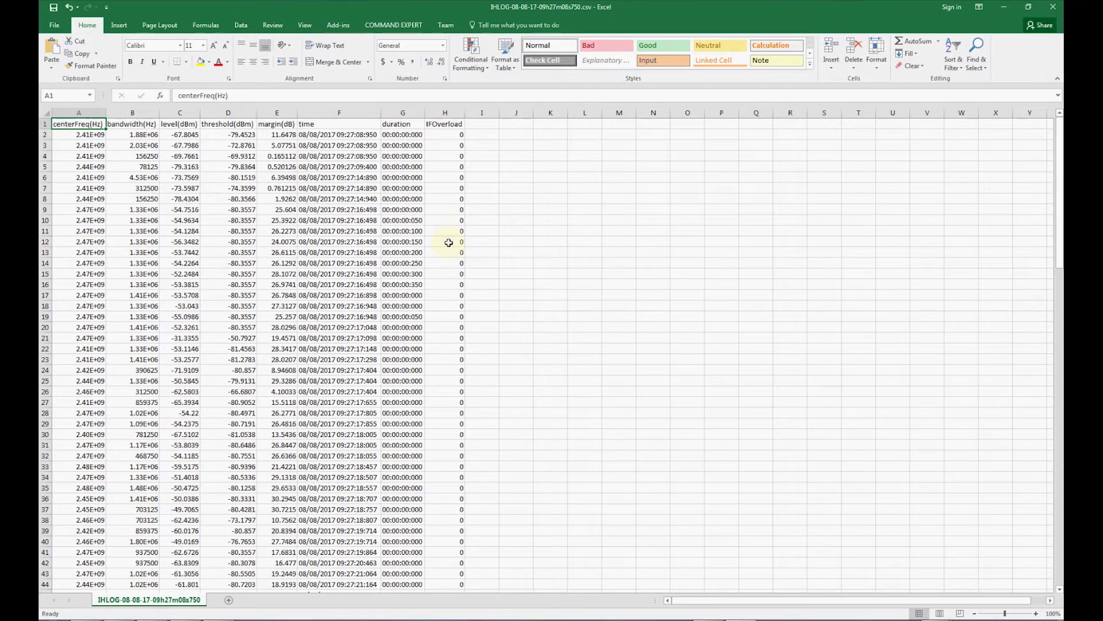
Inspect the full values in cells F11, A14 and A6, then return to Spike
left_click(377, 229)
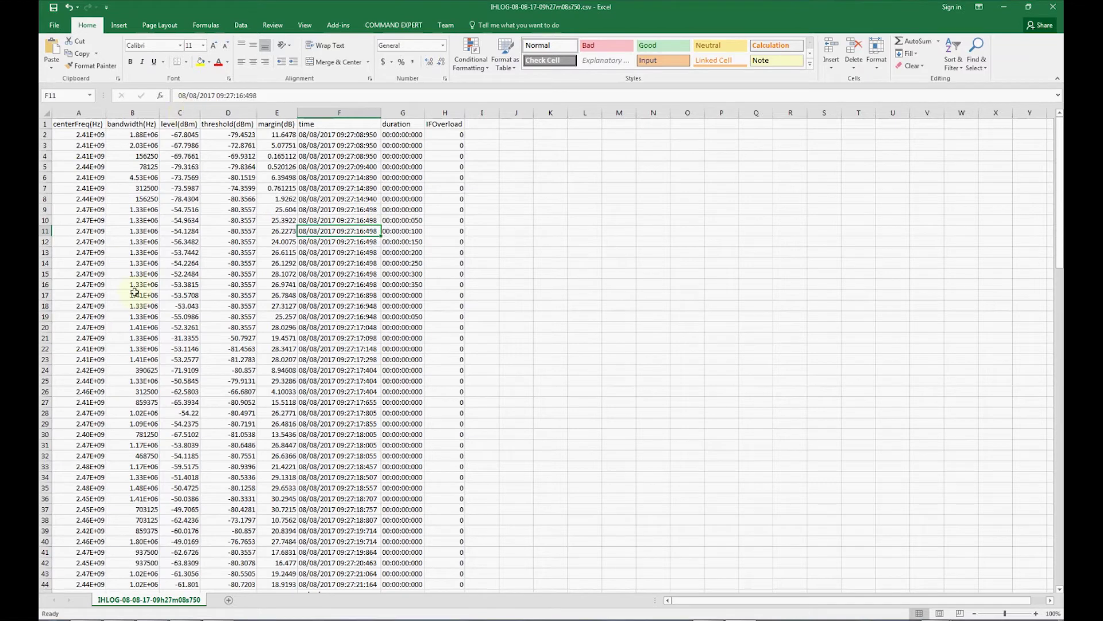
left_click(81, 262)
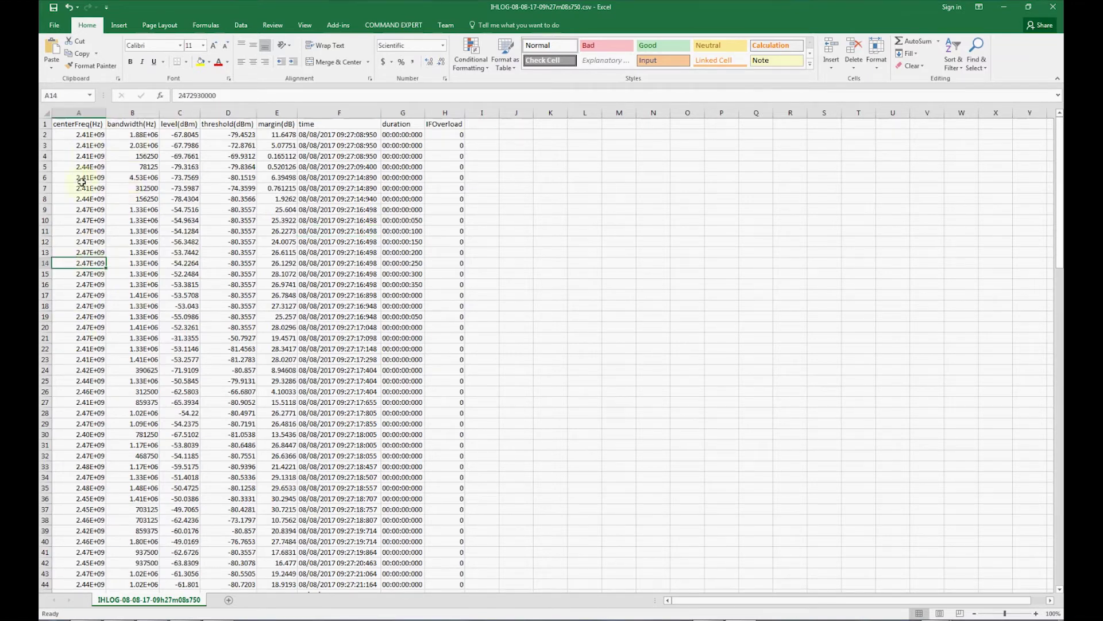
left_click(82, 181)
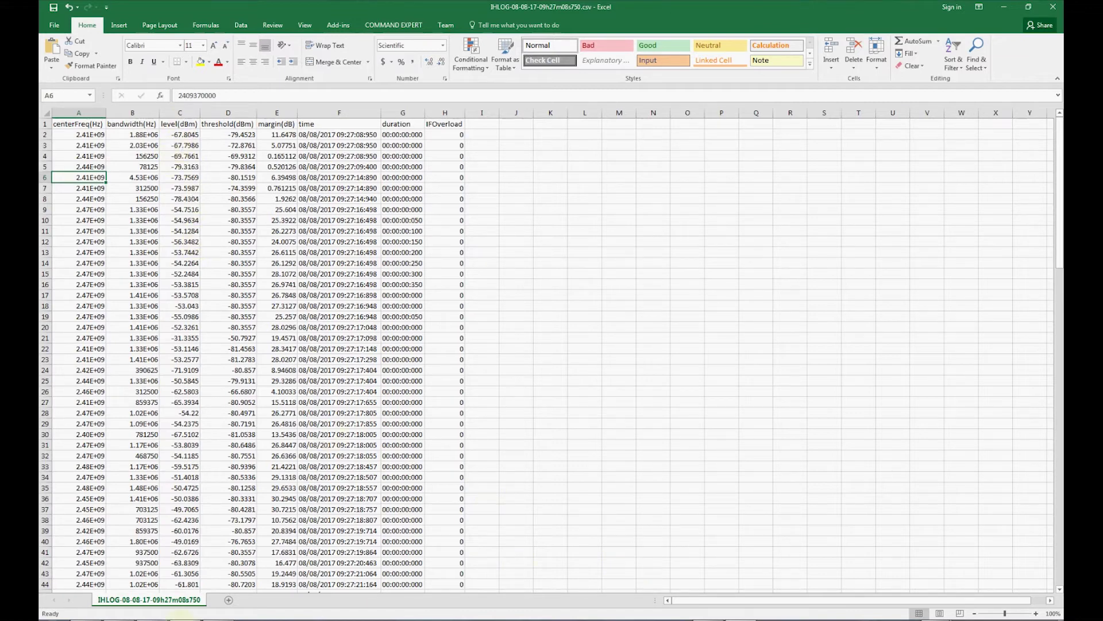
key("alt+Tab")
Show the event list and set event level to Channel Power, leaving Auto-Width on
left_click(45, 91)
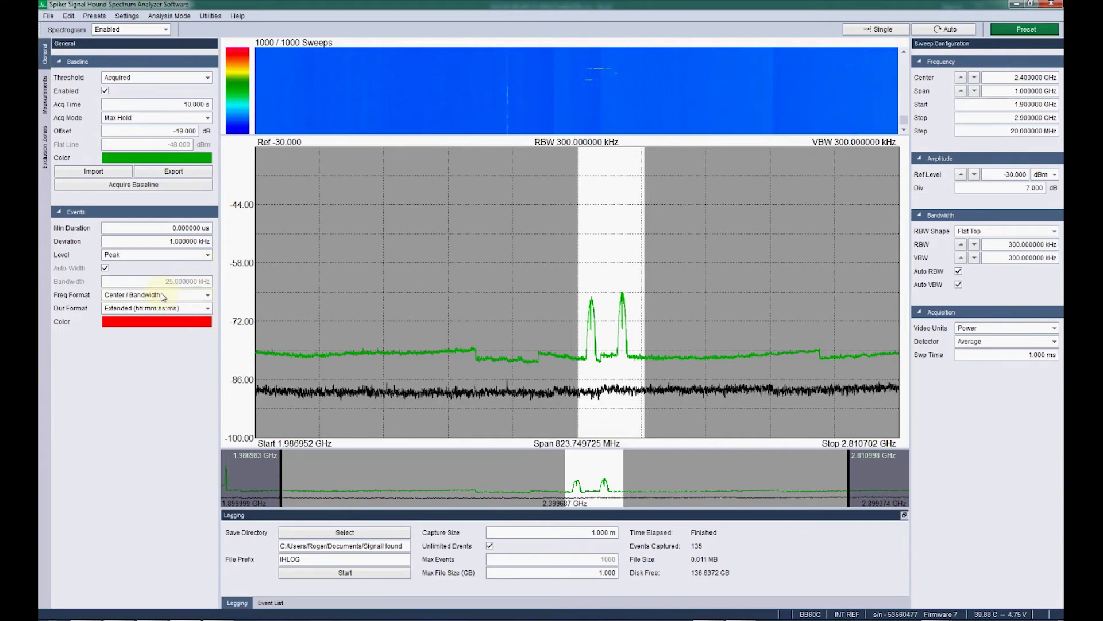
left_click(270, 602)
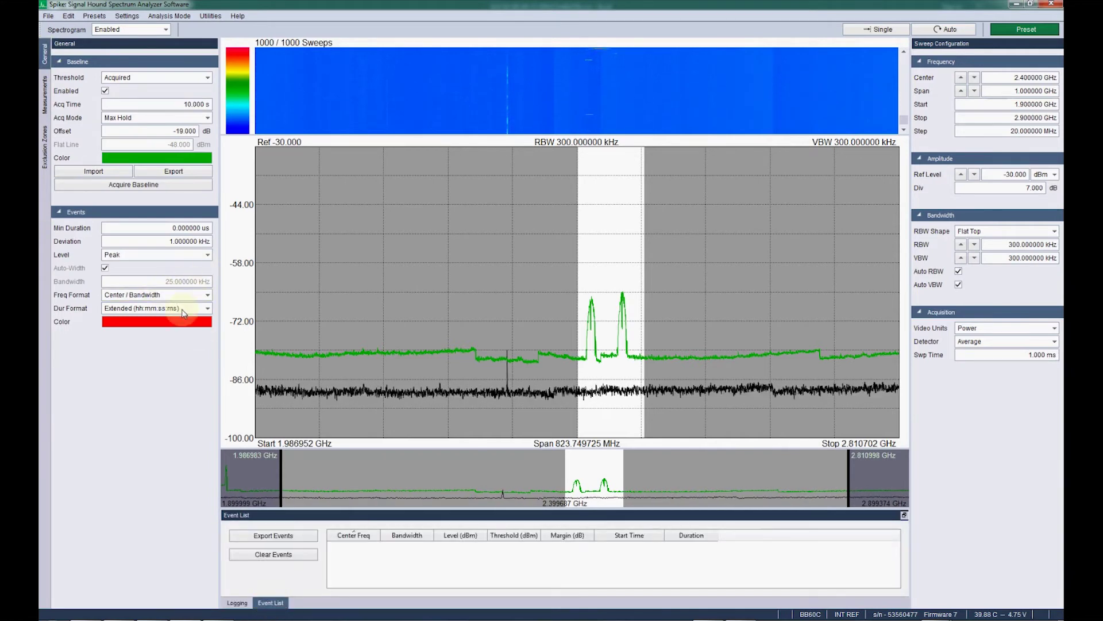
left_click(162, 257)
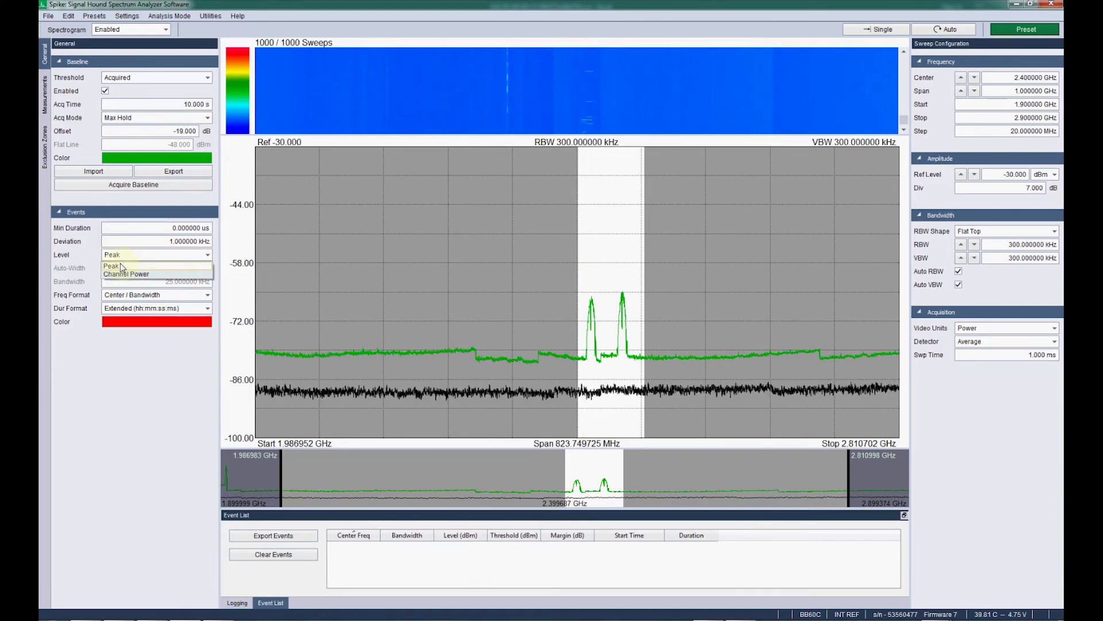
left_click(144, 274)
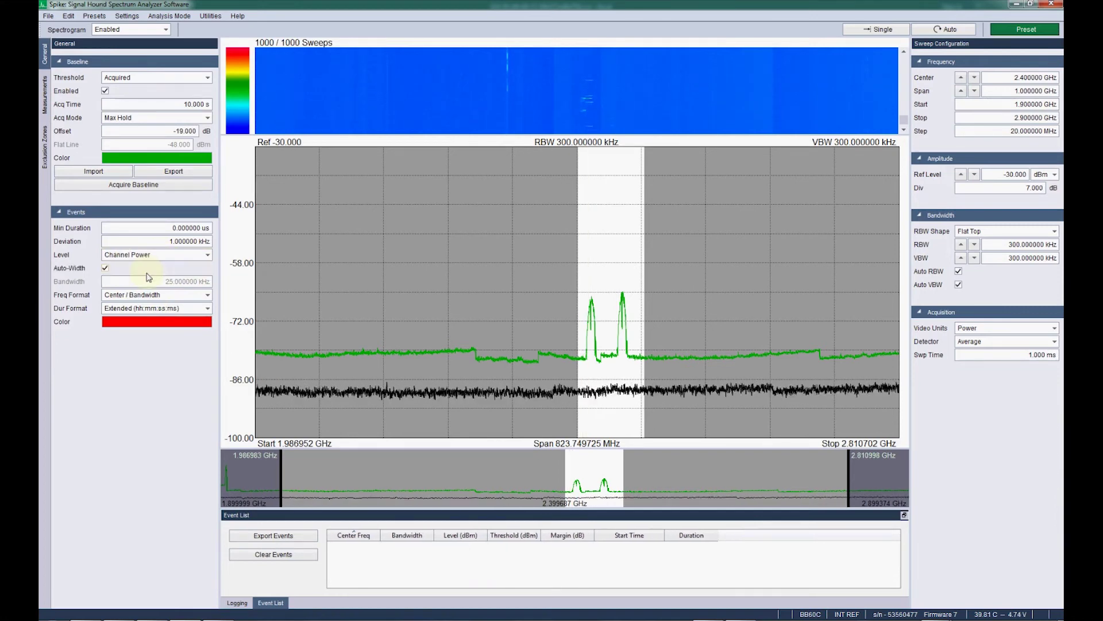
left_click(106, 269)
left_click(184, 281)
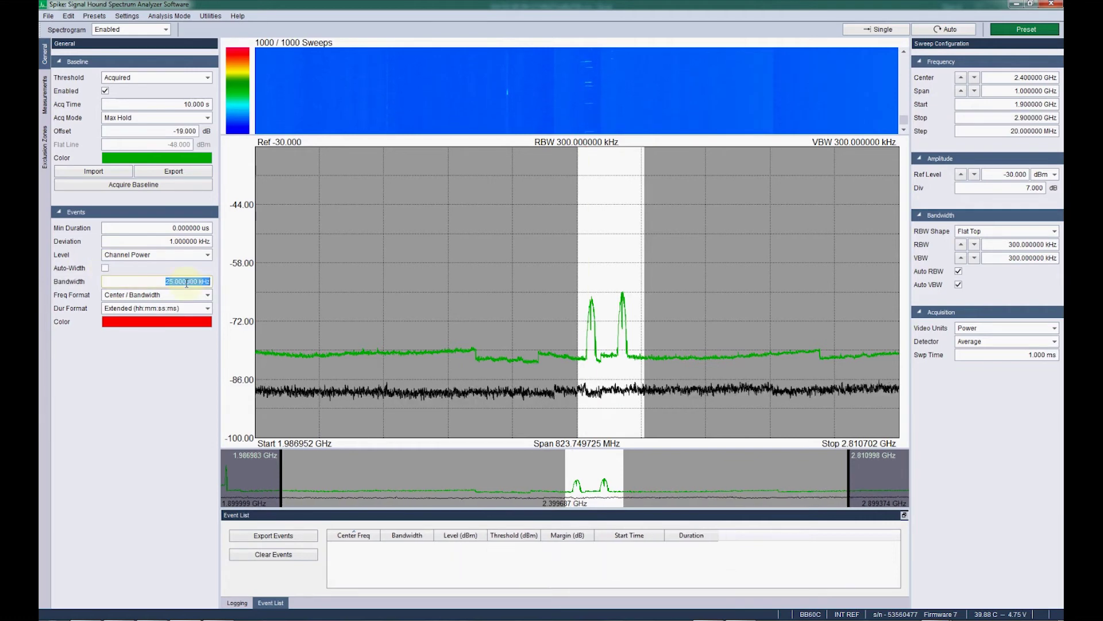
left_click(106, 269)
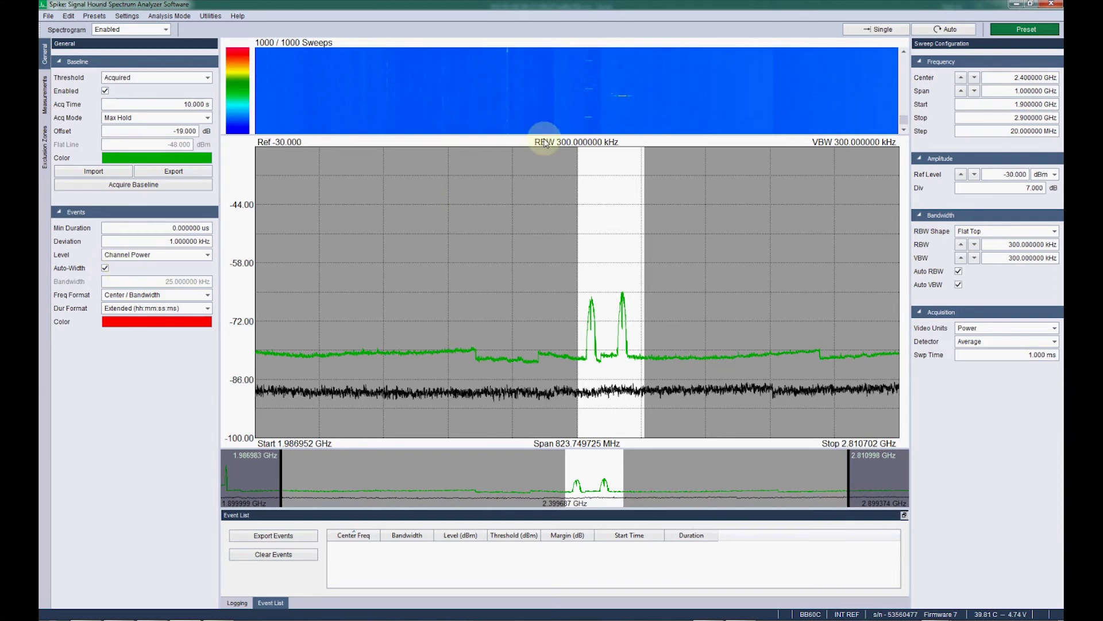
Keep the extended hh:mm:ss:ms duration format and minimize Spike
left_click(197, 311)
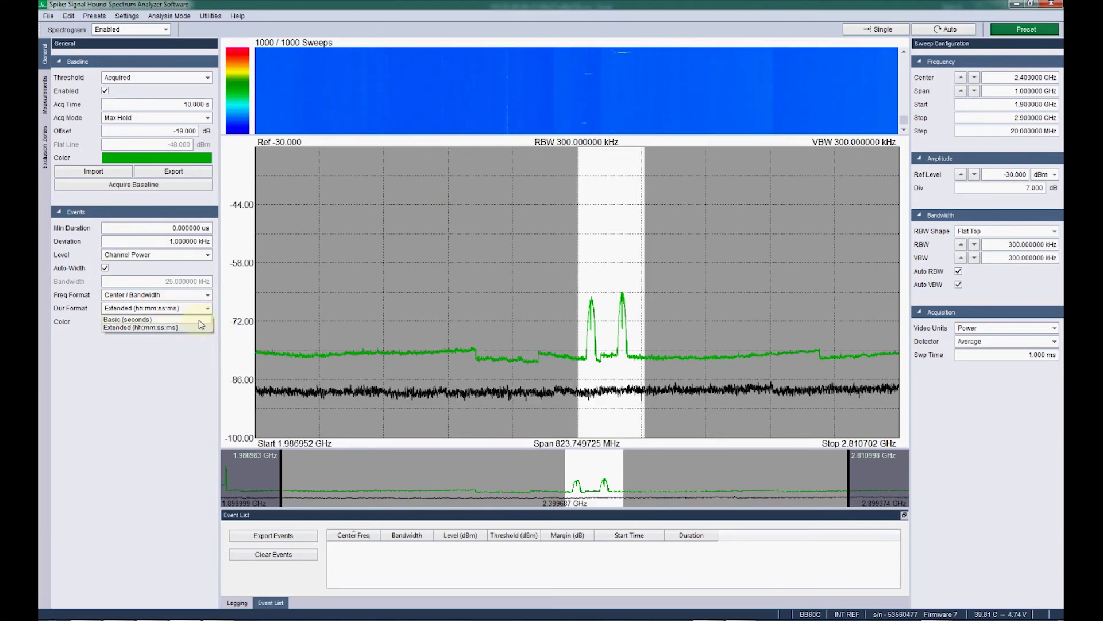
left_click(178, 329)
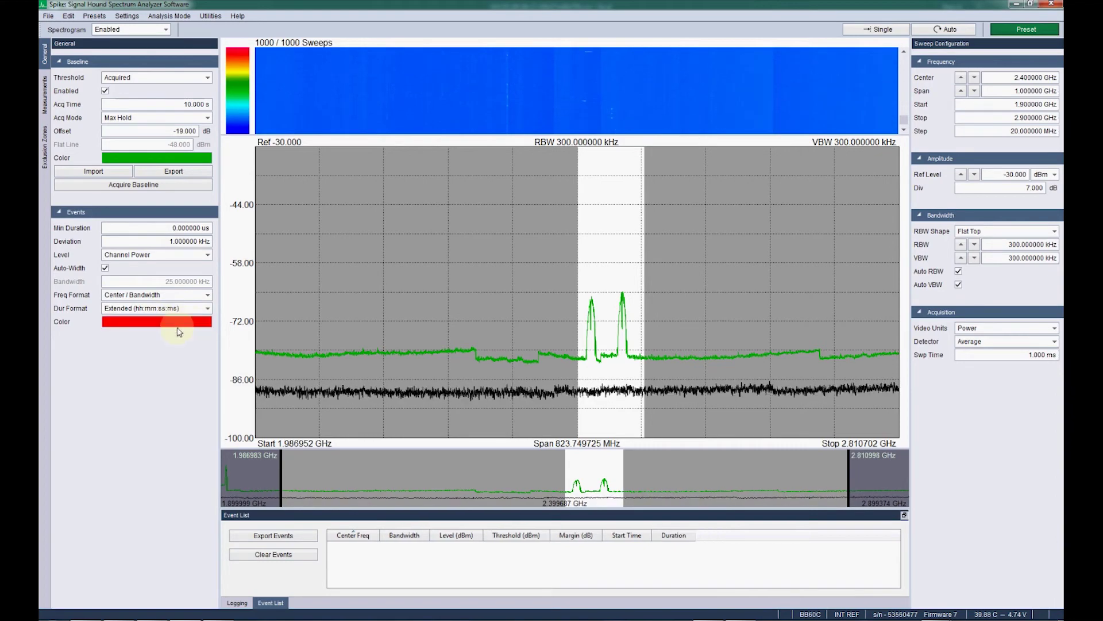
left_click(1015, 4)
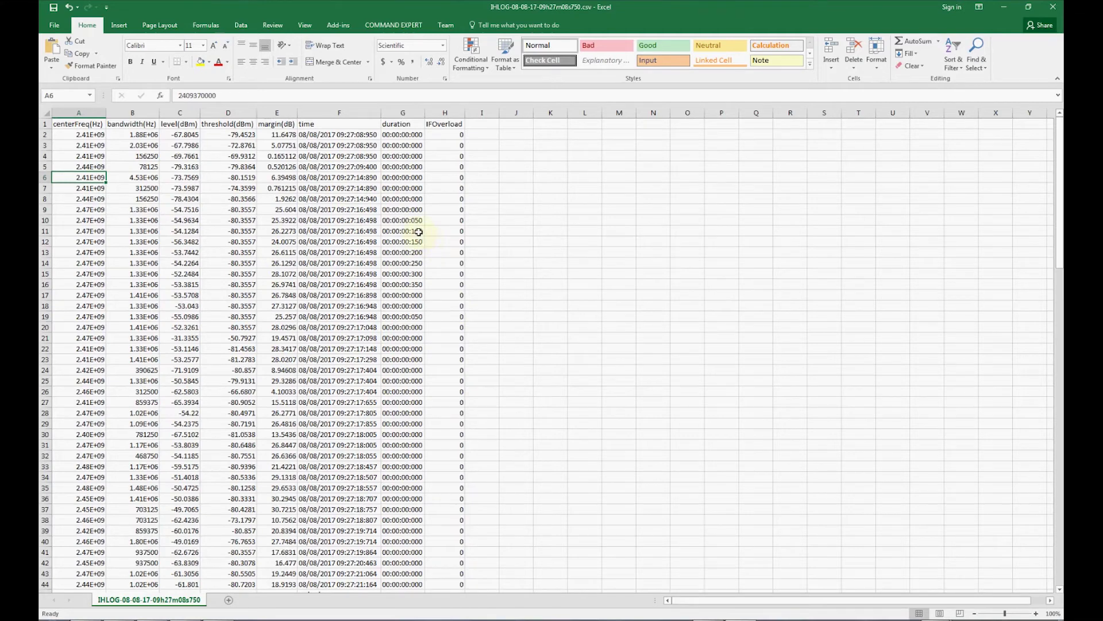
left_click(238, 125)
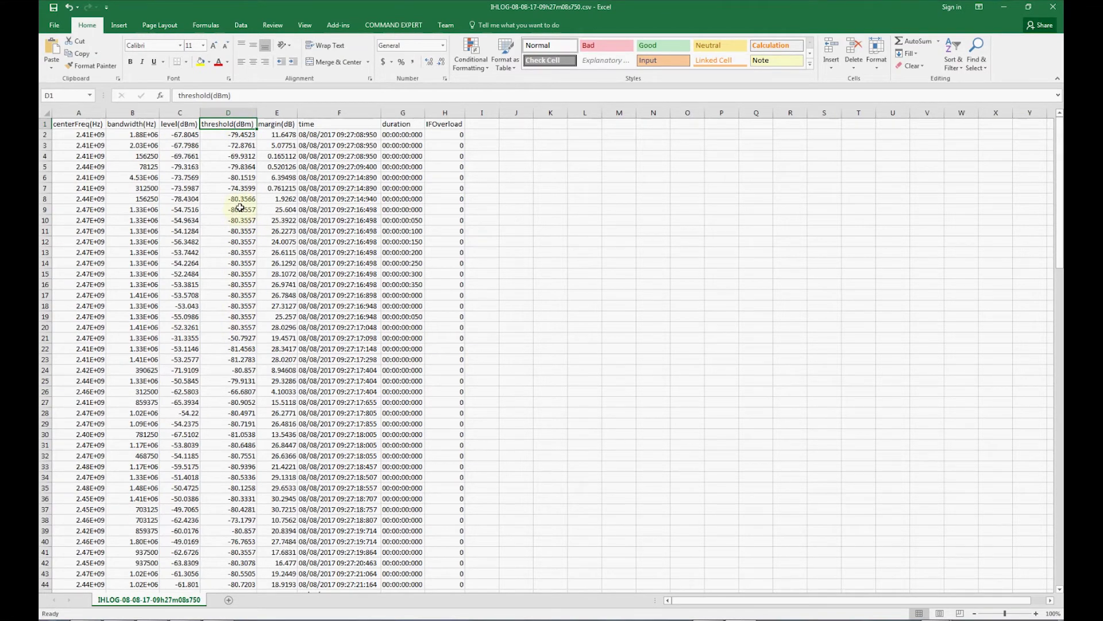
left_click(237, 179)
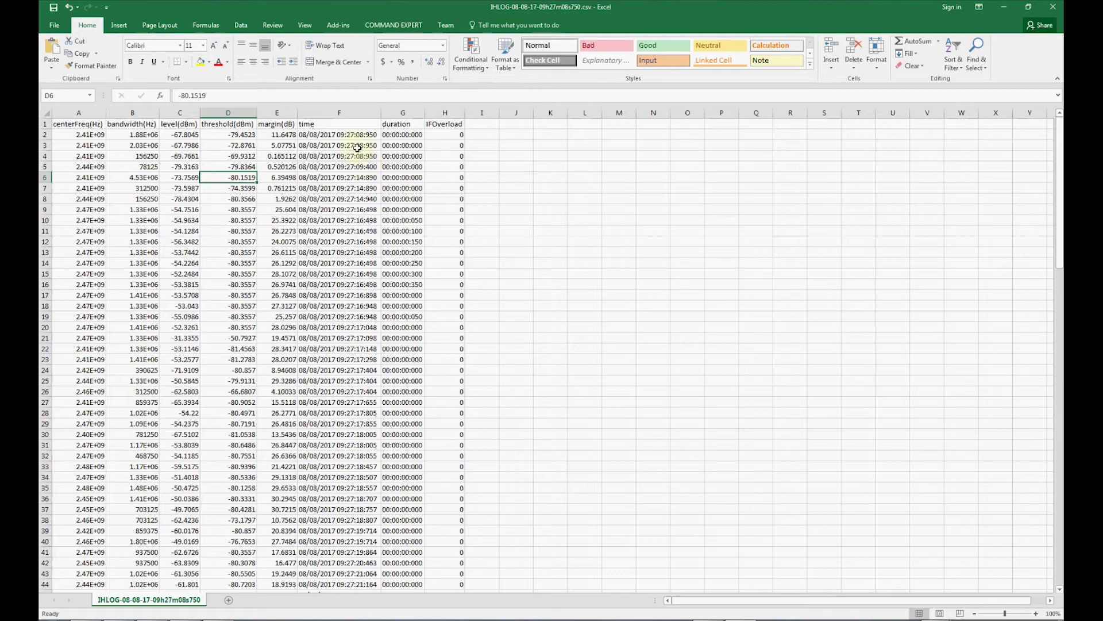
left_click(375, 189)
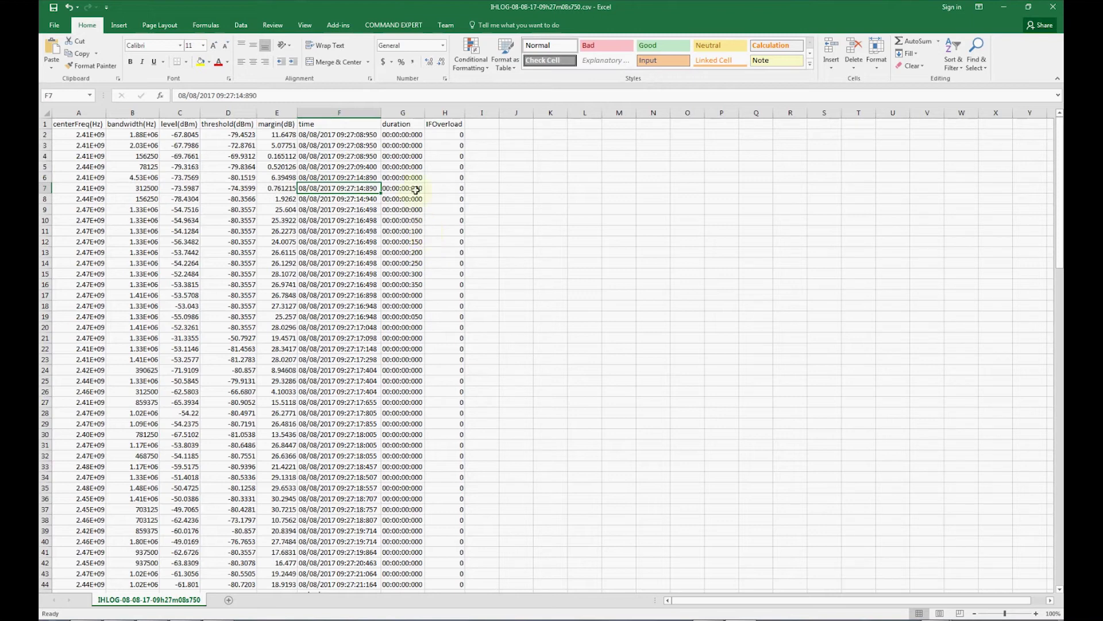
left_click(423, 221)
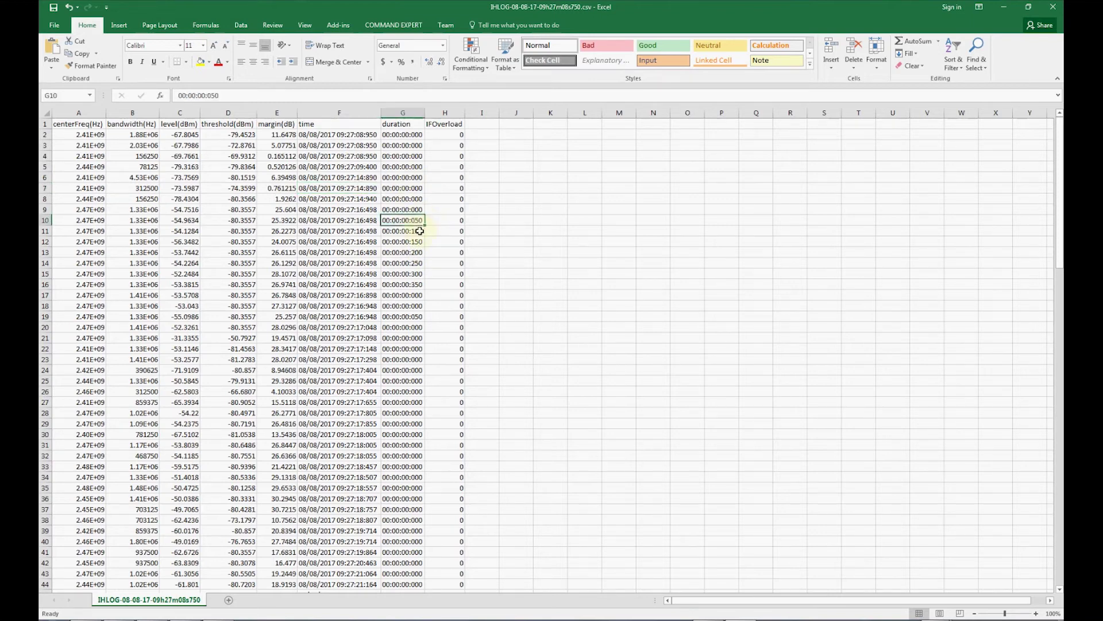
left_click(420, 232)
left_click(419, 242)
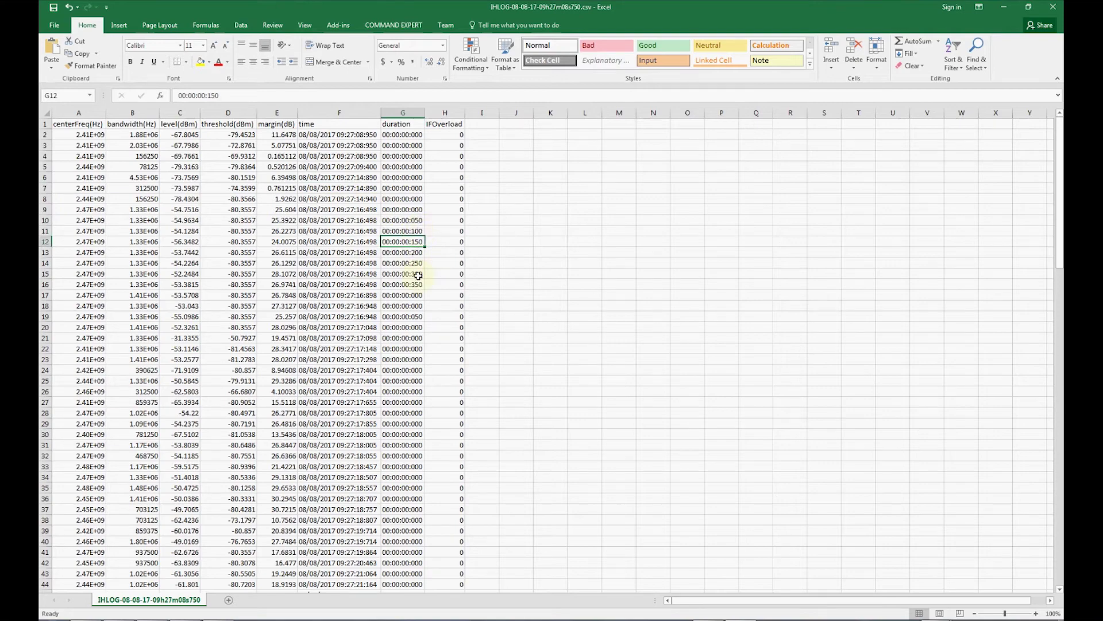
scroll(418, 276, "down", 3)
scroll(418, 275, "down", 17)
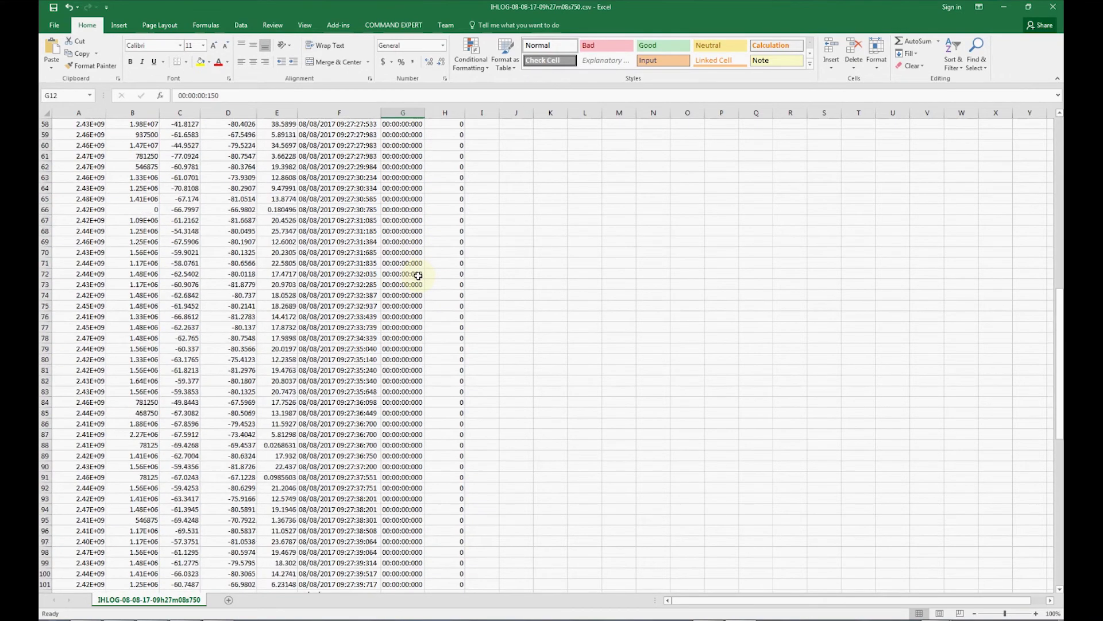
scroll(418, 275, "down", 9)
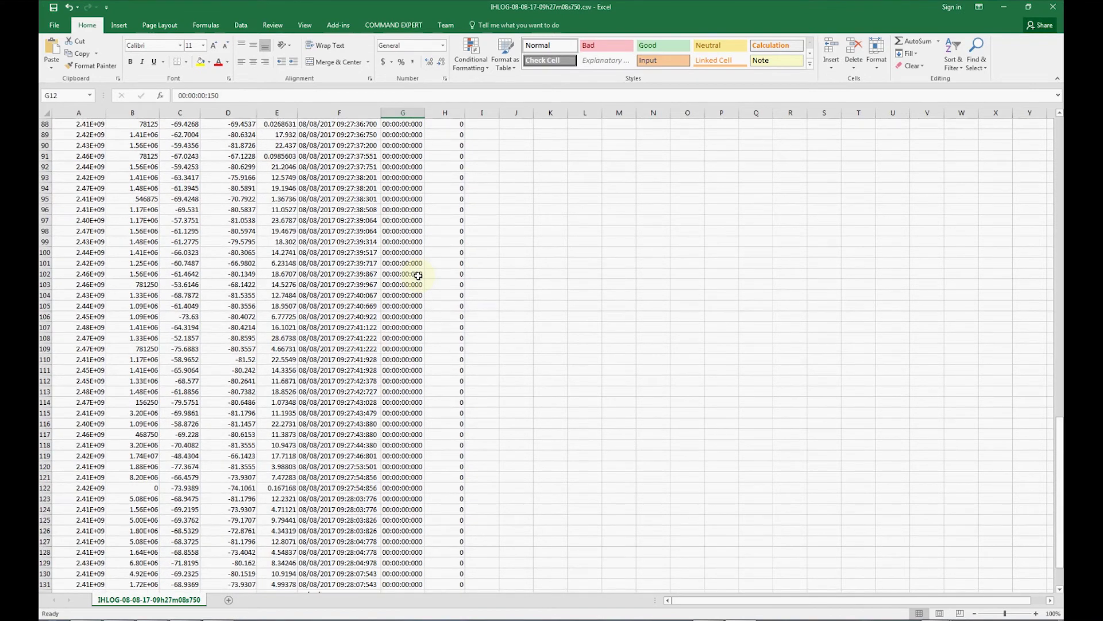
left_click(414, 284)
scroll(409, 264, "up", 20)
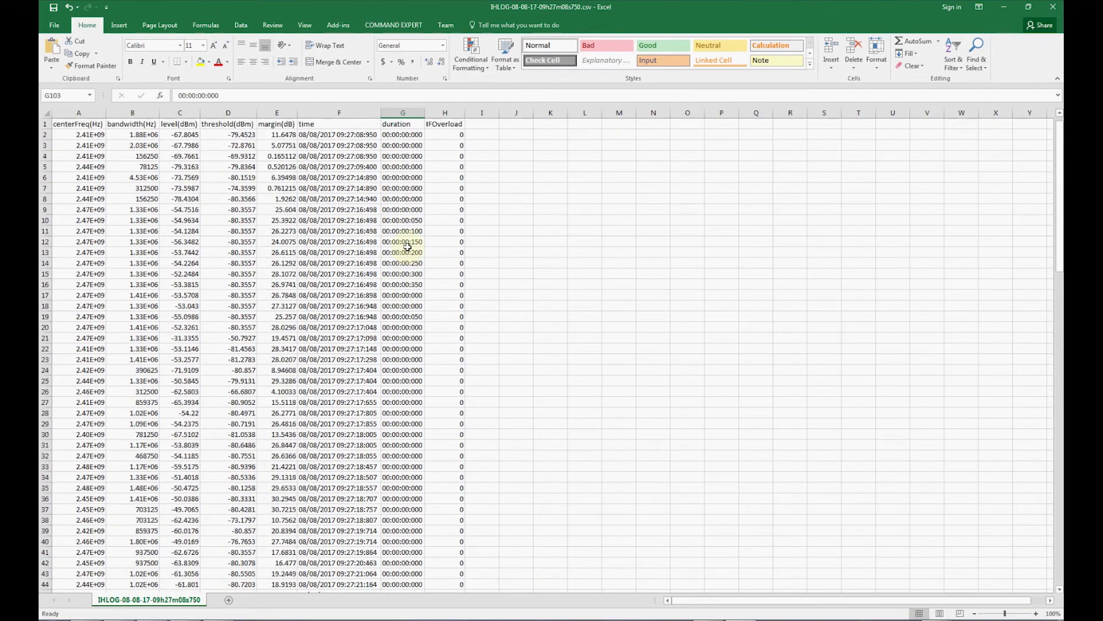
left_click(417, 222)
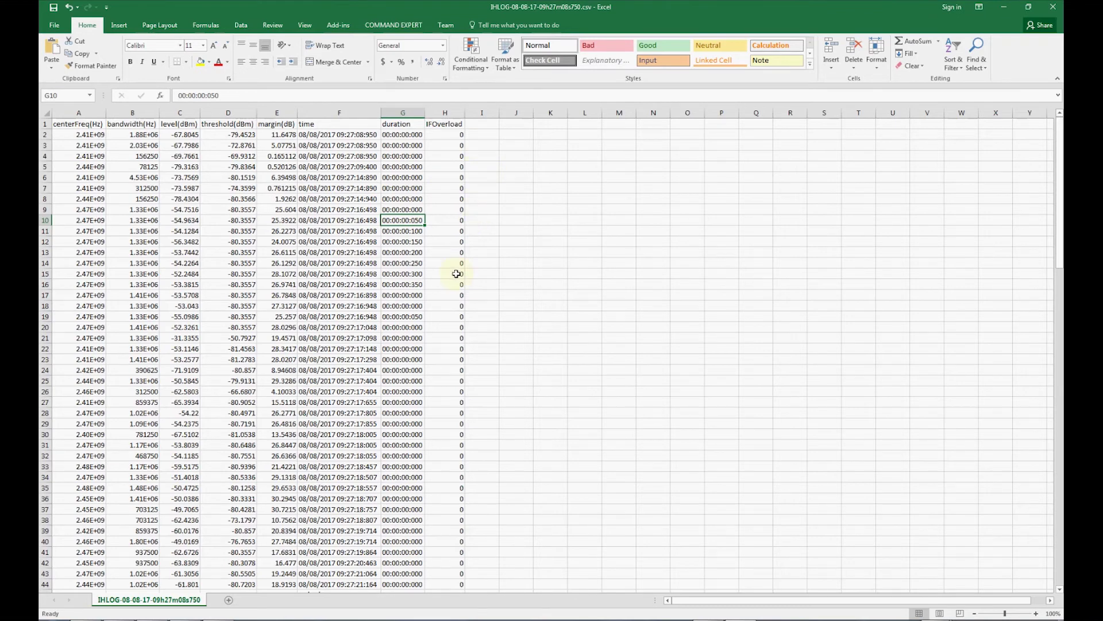
scroll(456, 273, "down", 7)
scroll(456, 274, "down", 7)
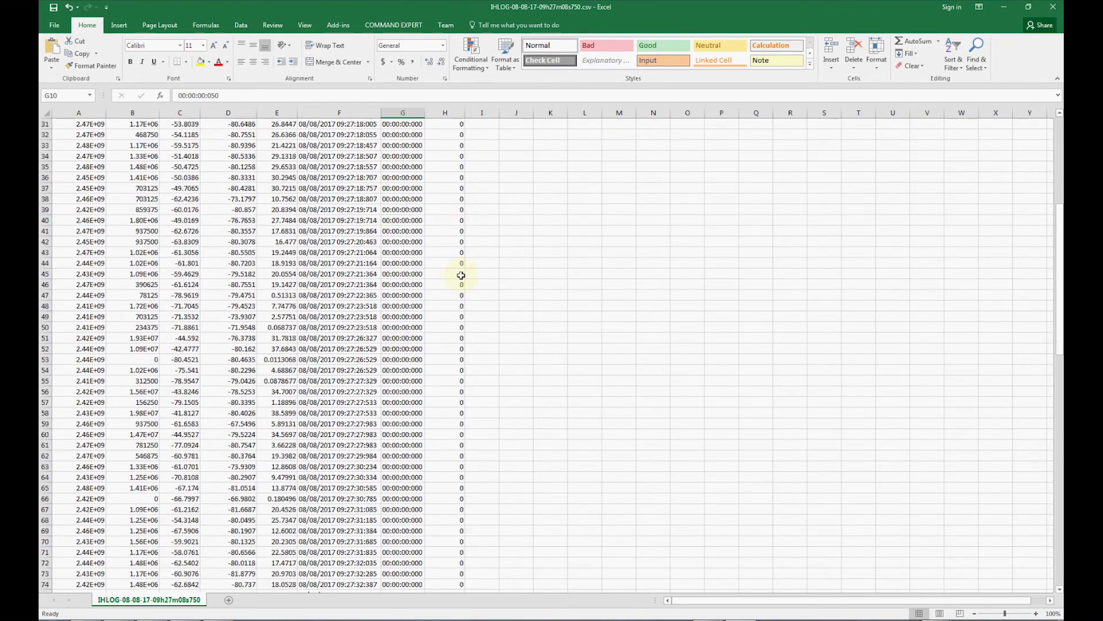
left_click(1004, 7)
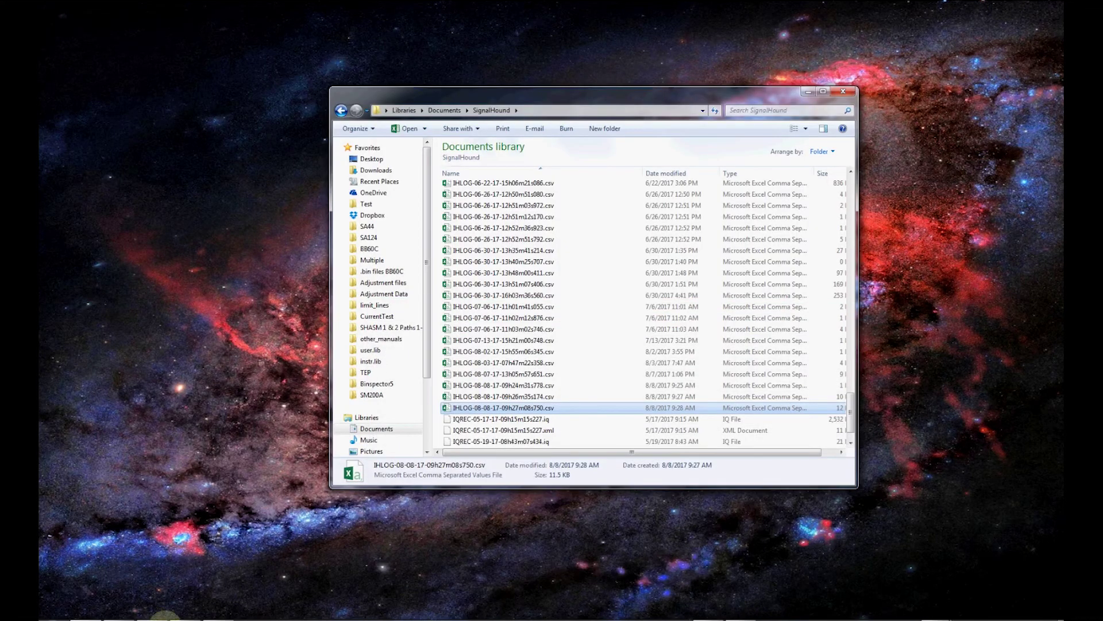
Bring Spike back to front and switch from the Logging settings to the empty Event List
mouse_move(171, 618)
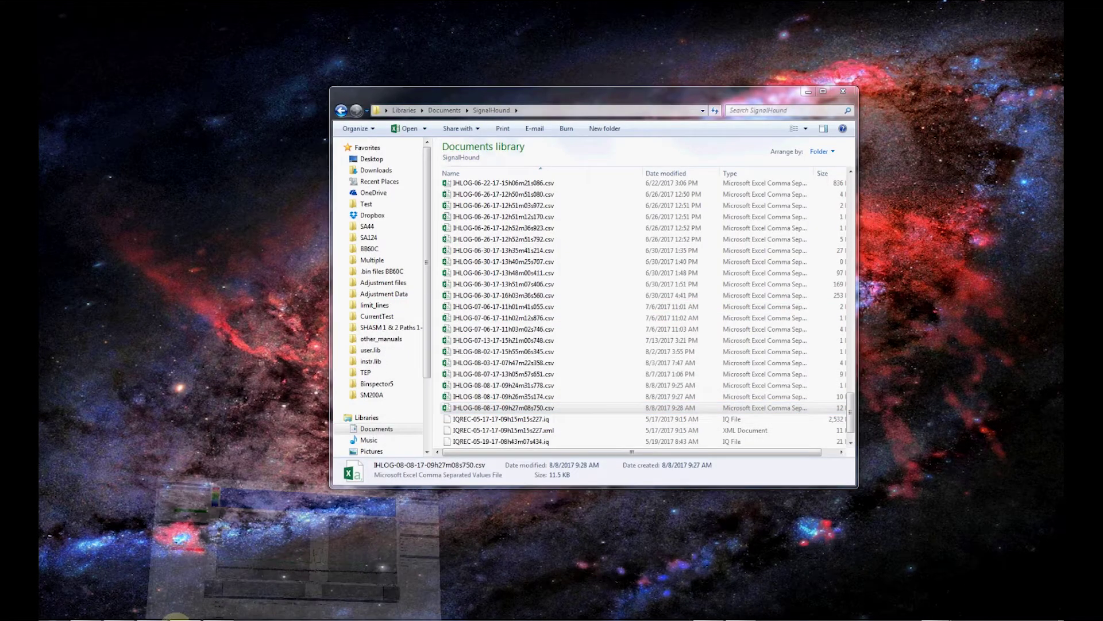
left_click(317, 505)
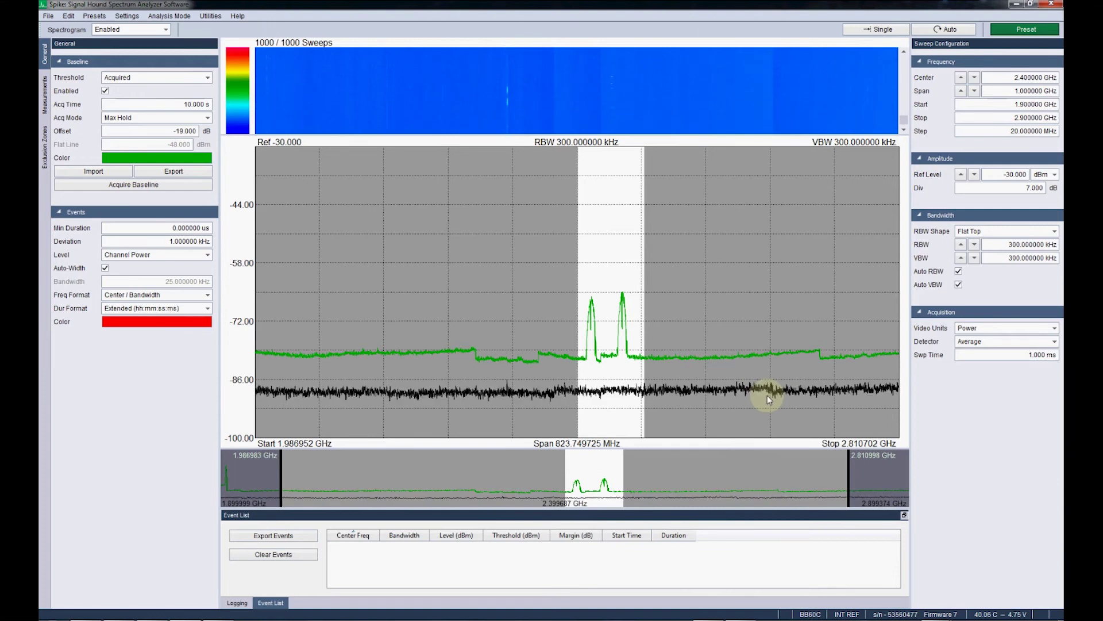
left_click(236, 602)
left_click(270, 603)
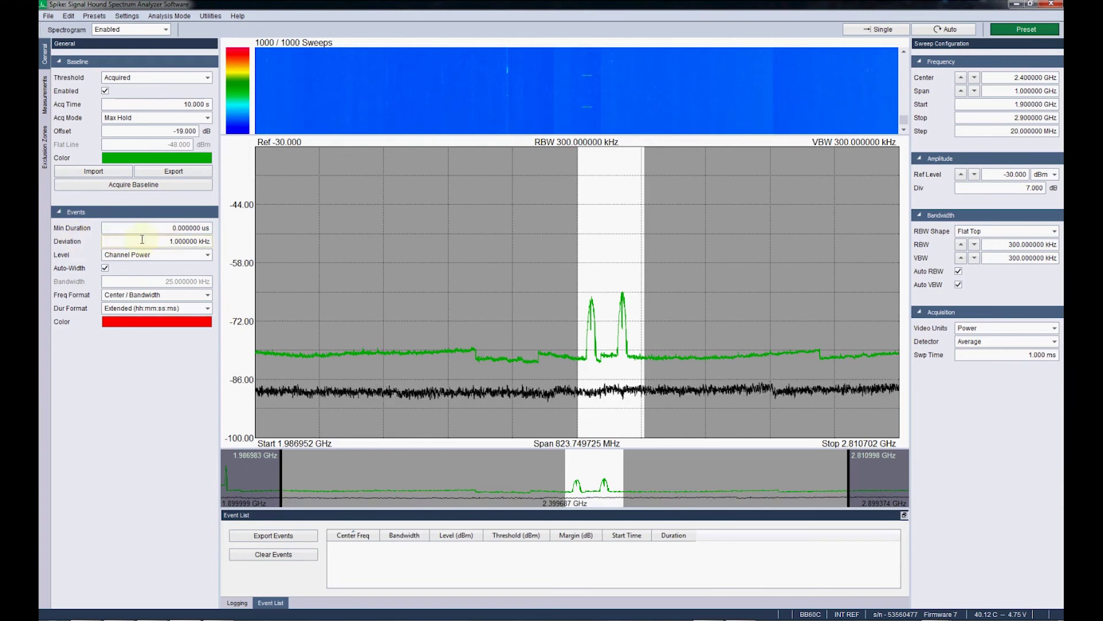
double_click(192, 228)
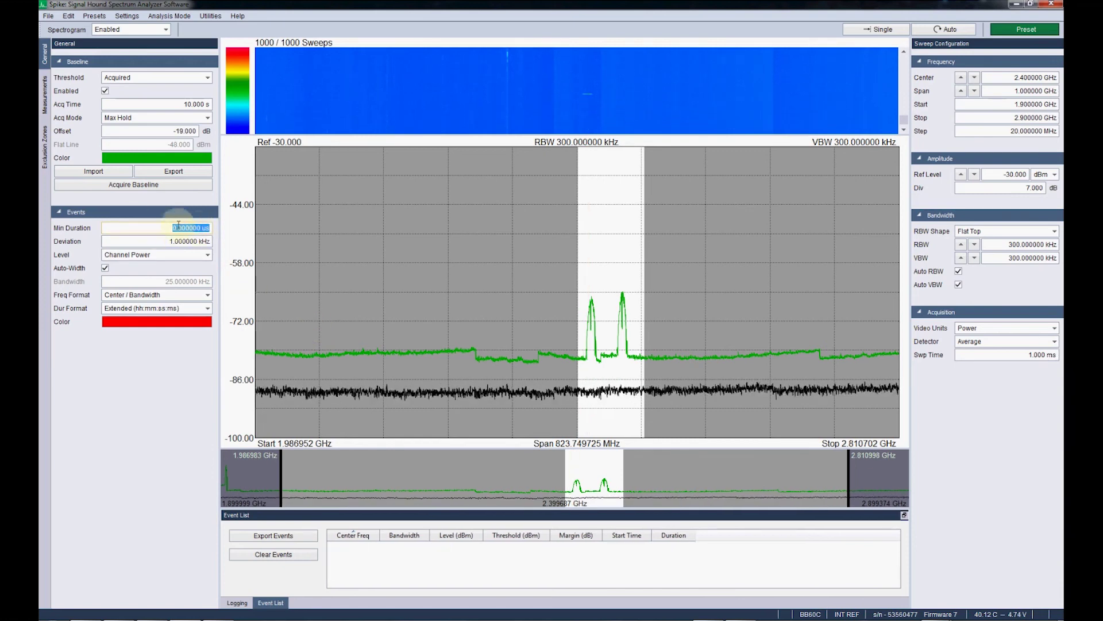
key("Tab")
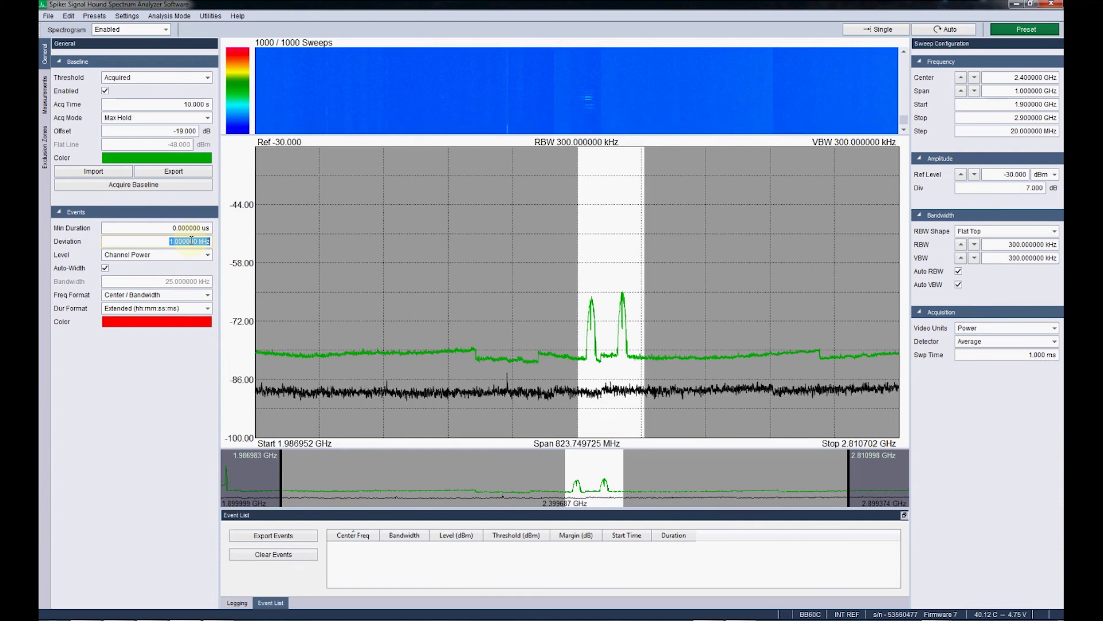
left_click(868, 29)
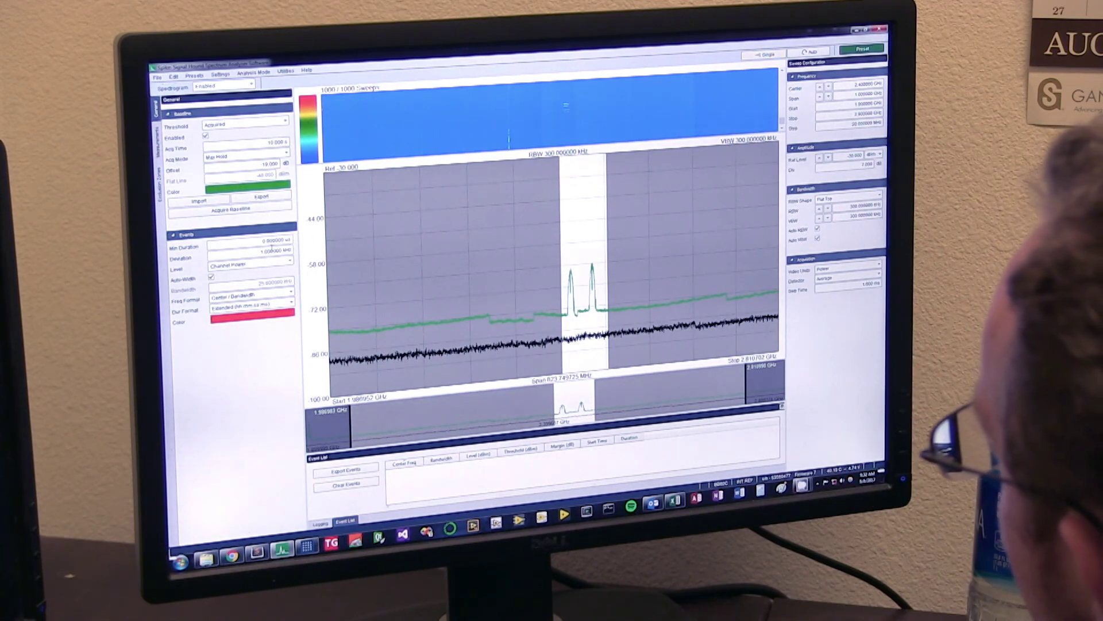
key("Tab")
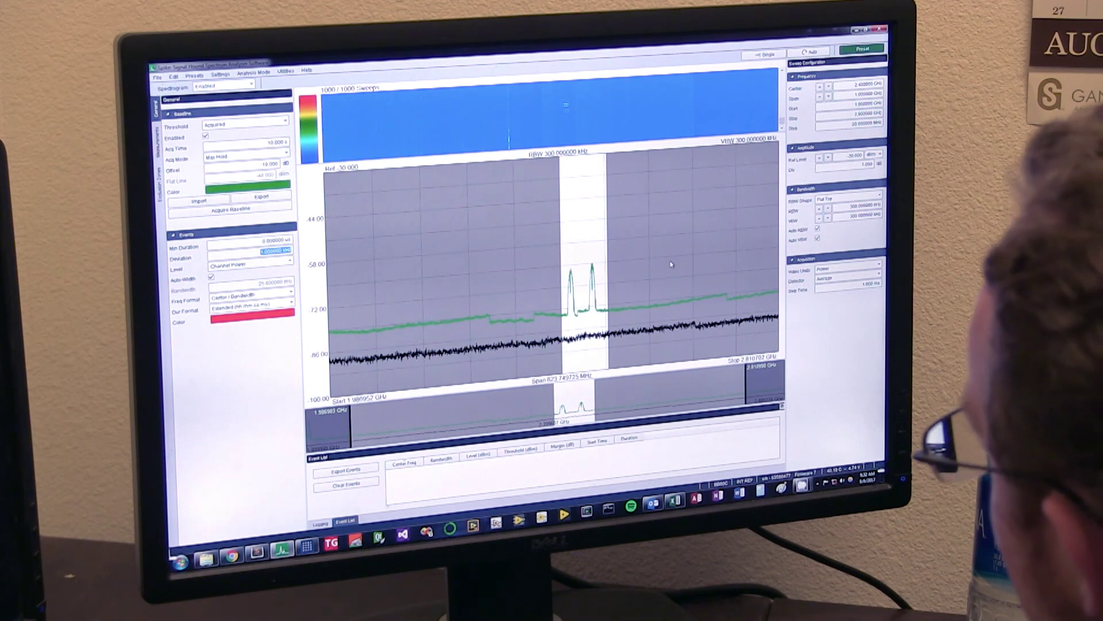